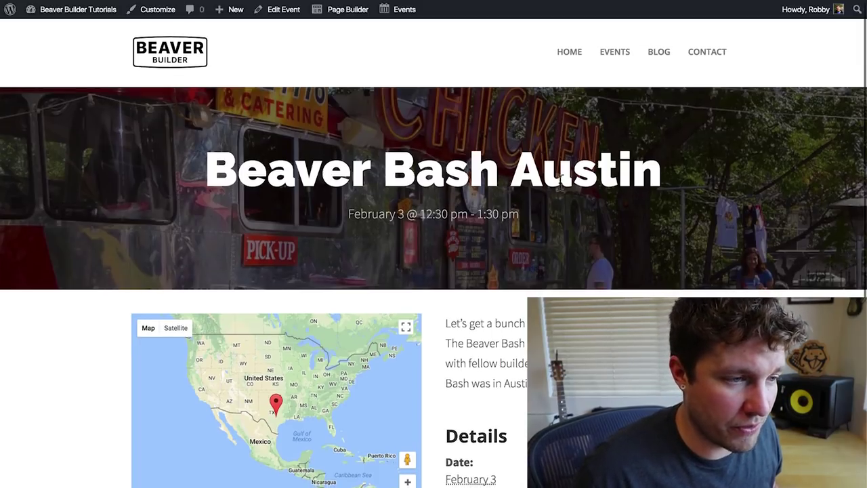
Step: Open the Beaver Bash Austin event's edit screen and check its date, time and venue
scroll(560, 183, down, 2)
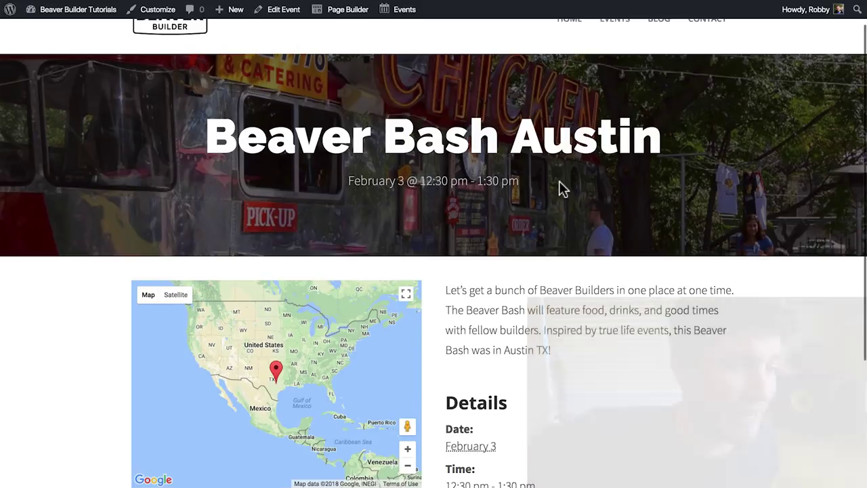
scroll(559, 182, up, 1)
scroll(560, 187, up, 1)
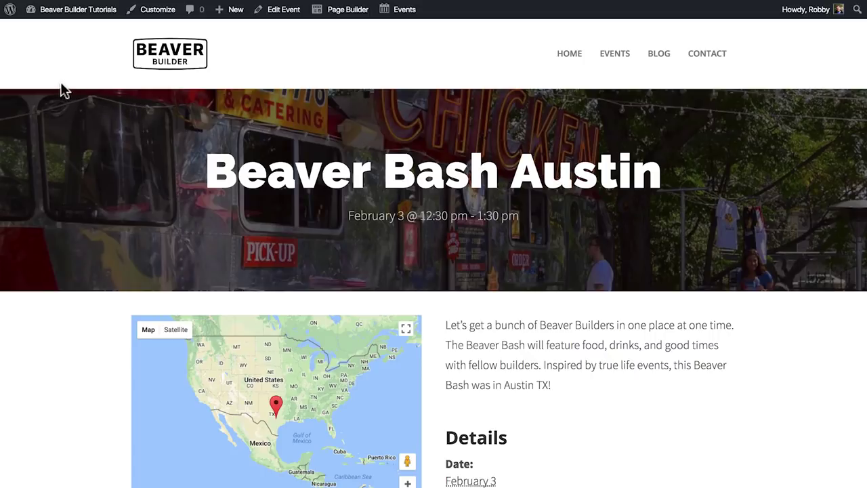
mouse_move(61, 11)
click(55, 30)
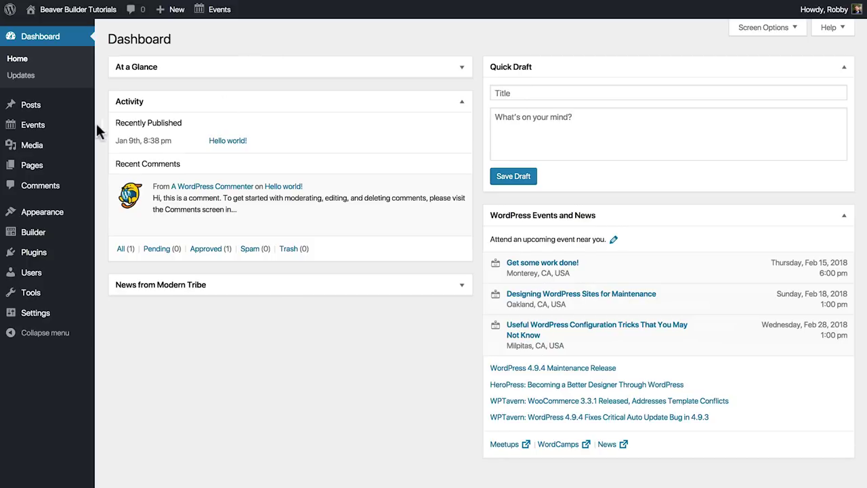
click(42, 133)
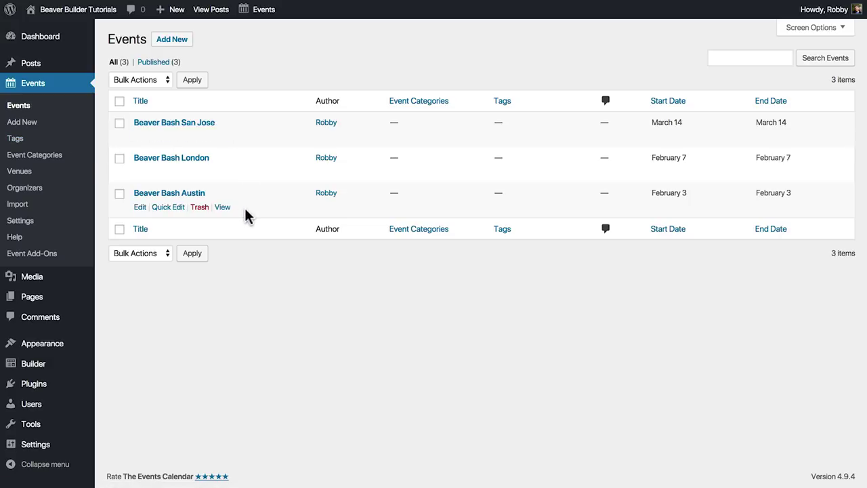
click(140, 208)
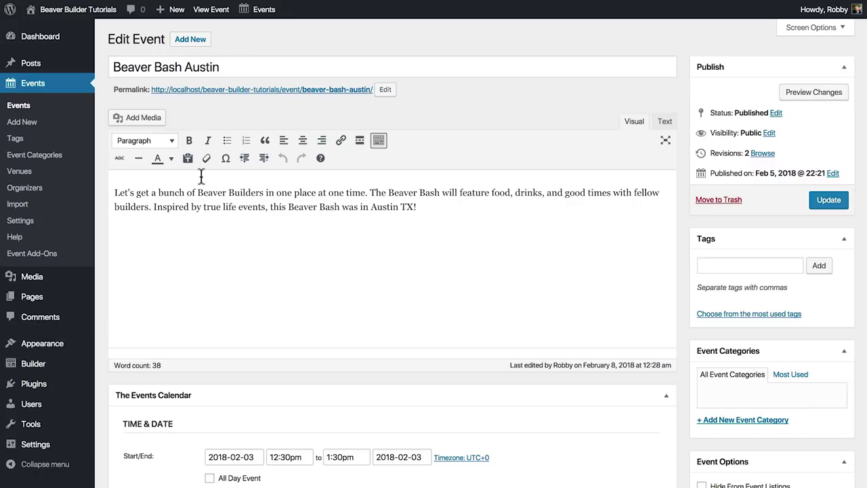
scroll(206, 298, down, 4)
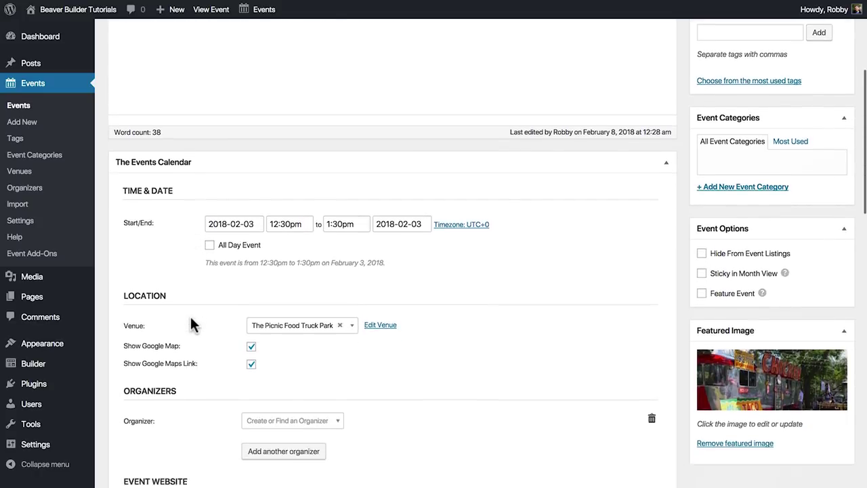
scroll(191, 325, down, 1)
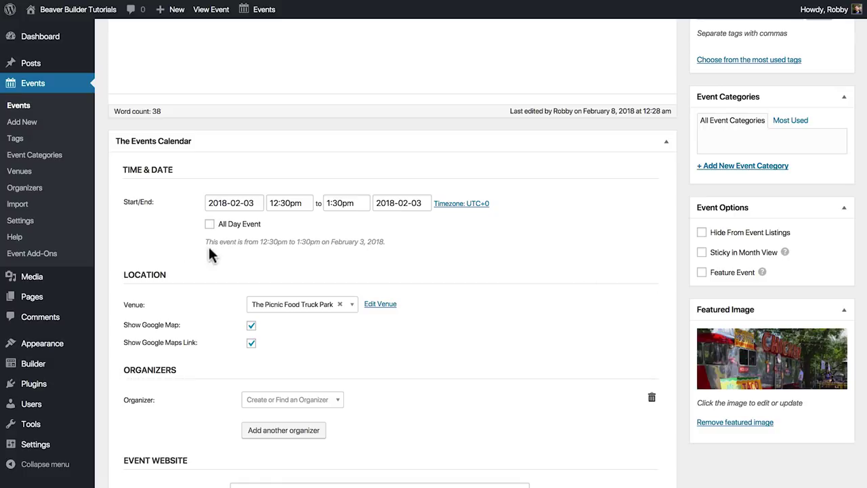
mouse_move(44, 370)
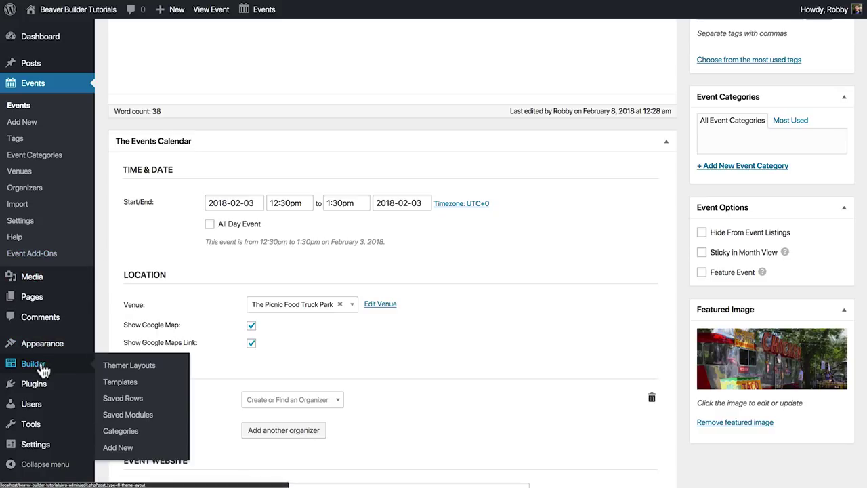
Step: Add a new Themer layout titled 'Events' with layout type Singular
click(141, 370)
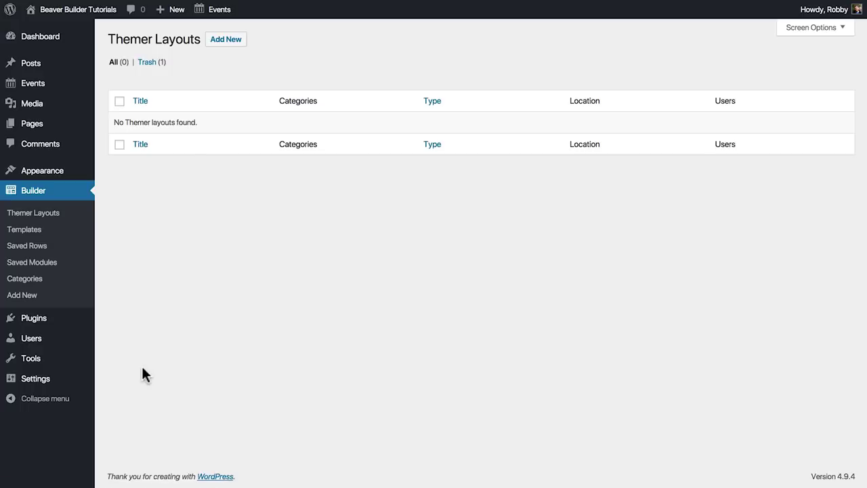
click(226, 40)
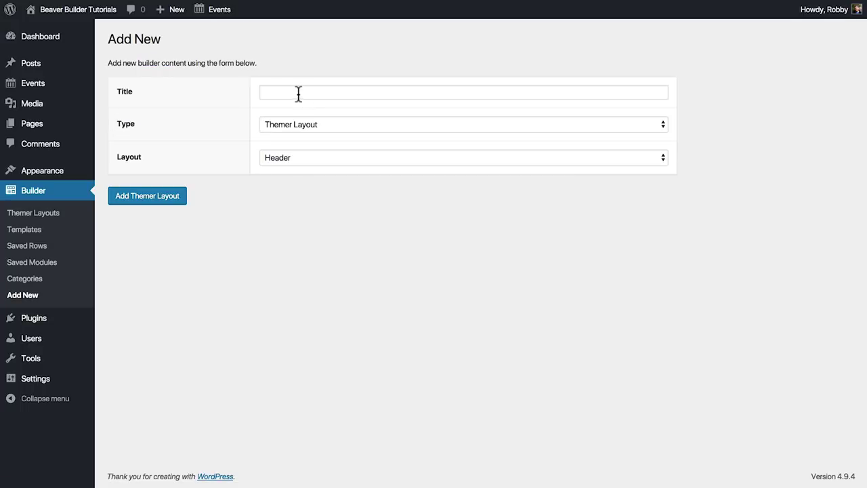
click(298, 93)
text(Events)
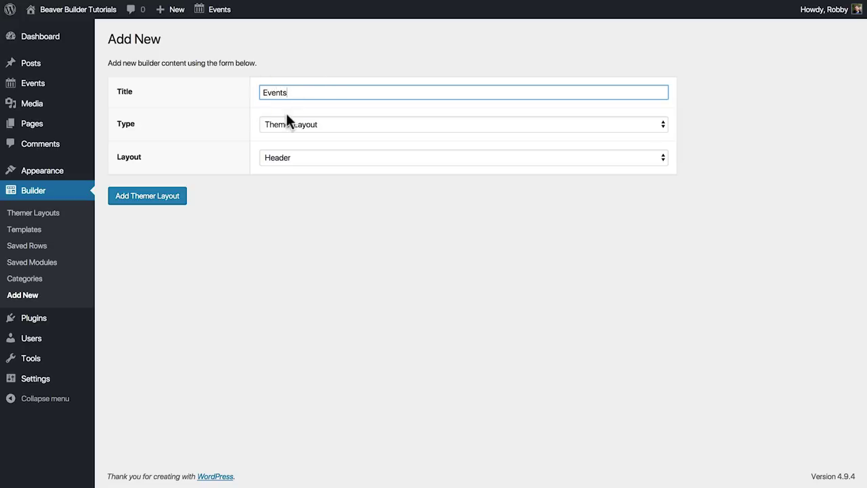
click(303, 157)
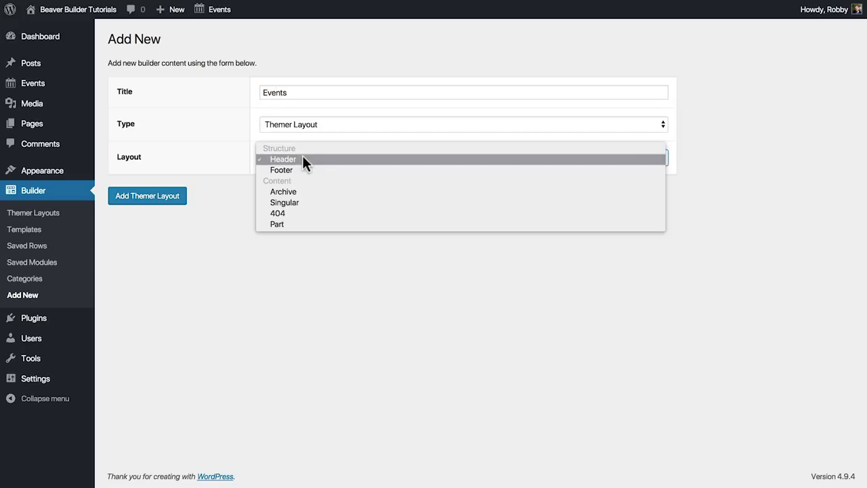
click(325, 202)
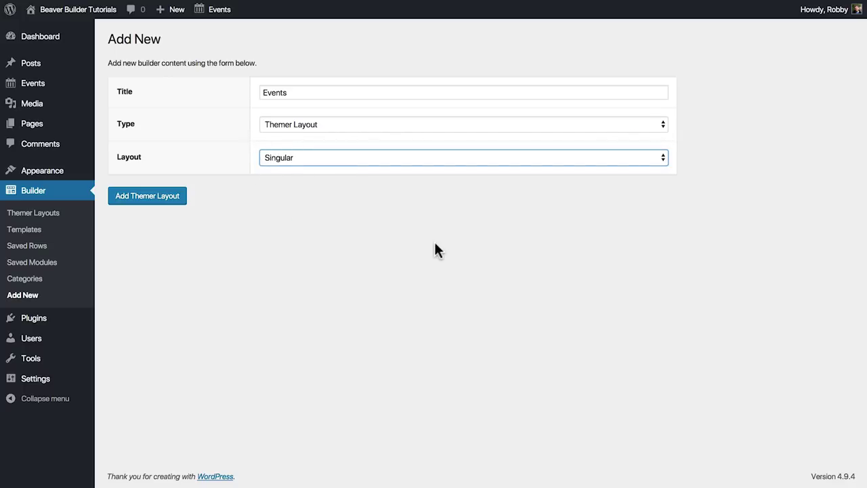
click(154, 201)
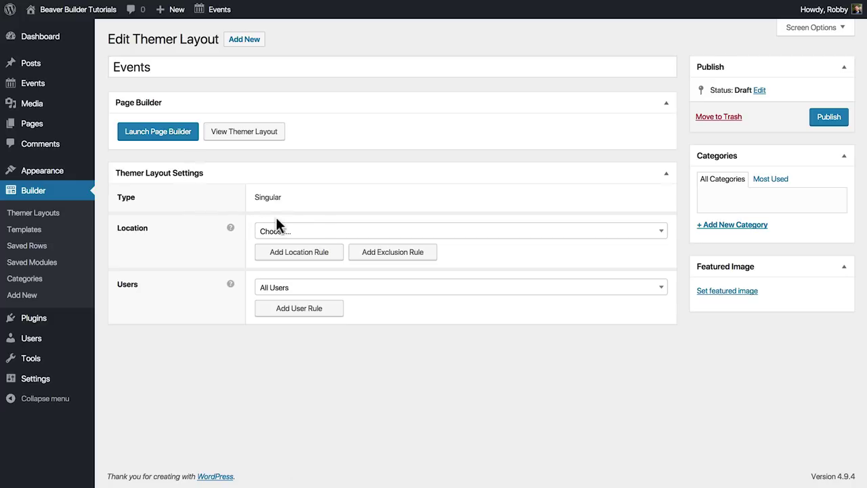
Step: Set the layout's location to Event (All Events)
click(320, 232)
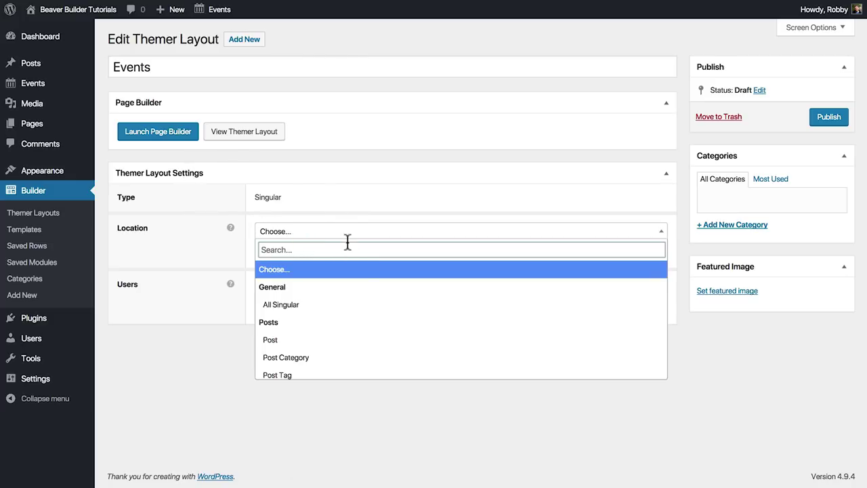
scroll(383, 317, down, 1)
scroll(382, 317, down, 5)
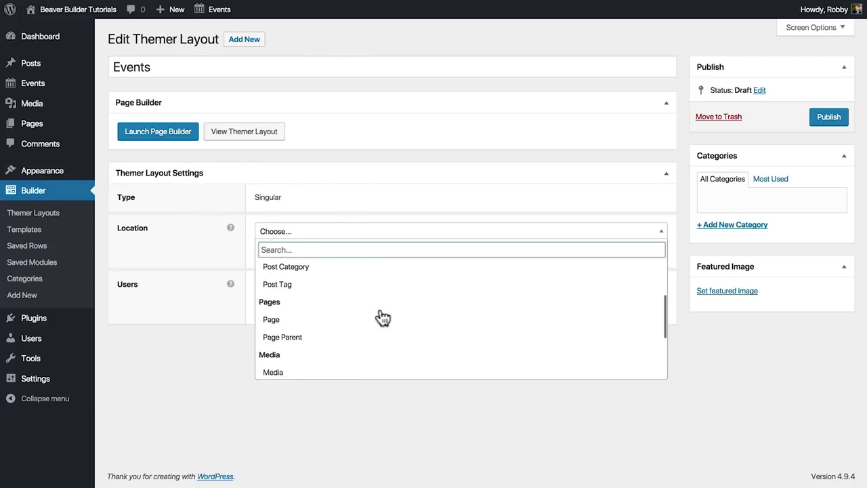
scroll(382, 314, down, 1)
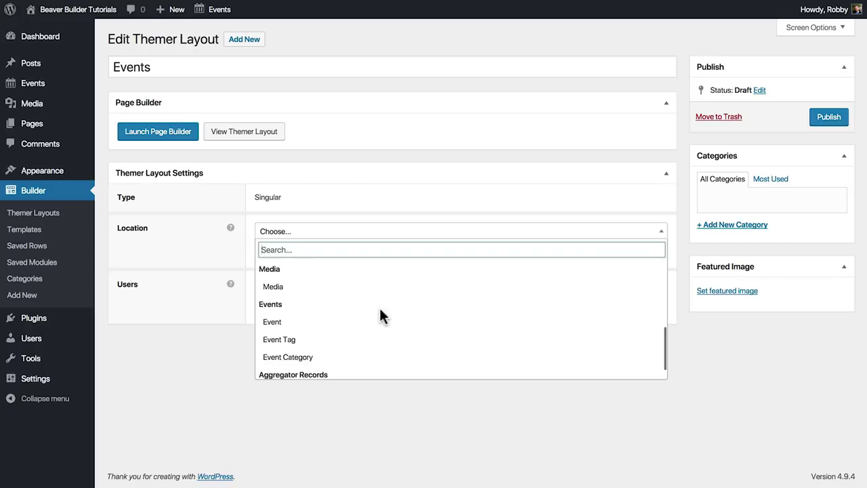
click(295, 323)
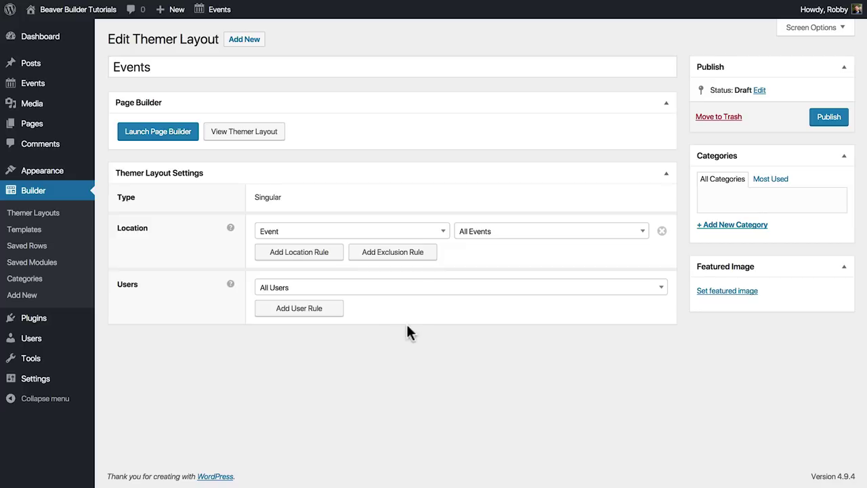
Step: Add a second location rule and leave its choice empty
click(306, 257)
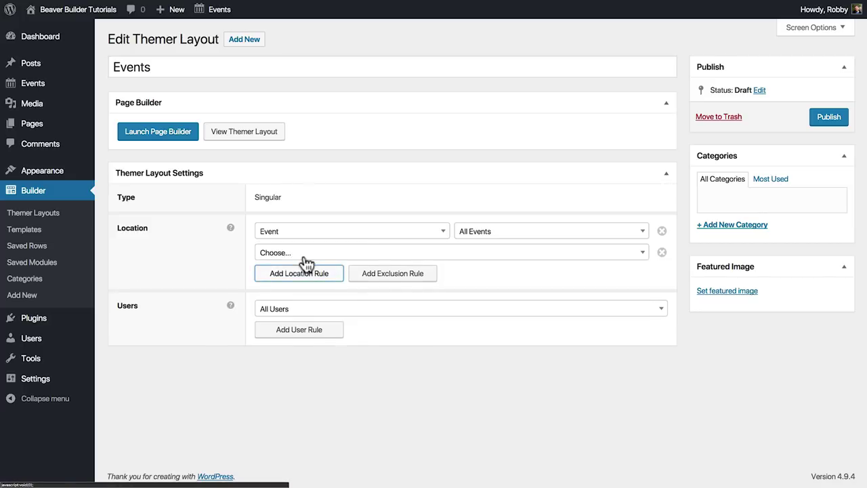
click(344, 256)
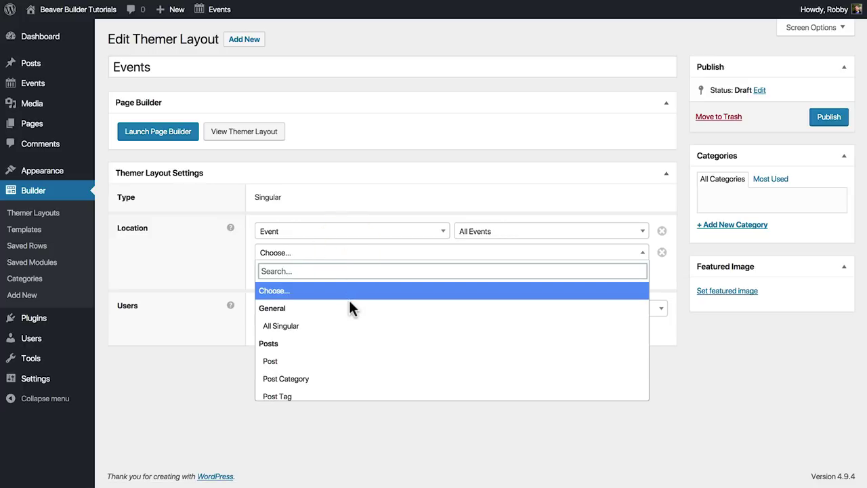
scroll(347, 301, down, 5)
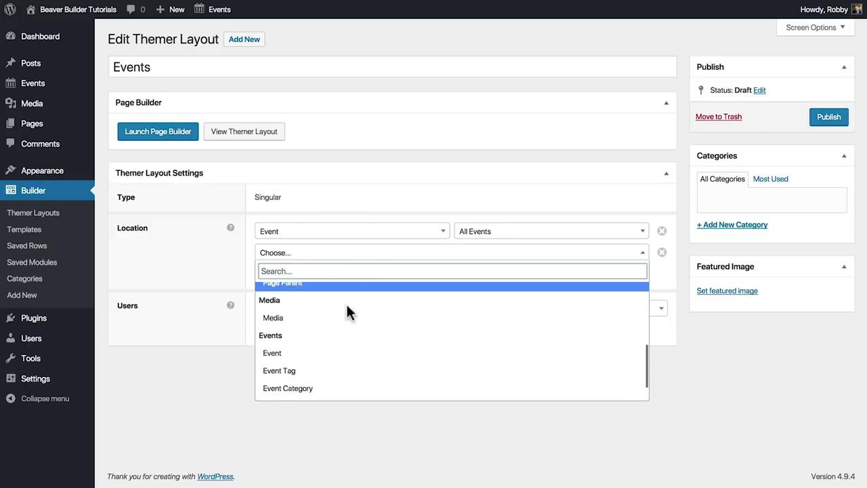
scroll(347, 312, down, 1)
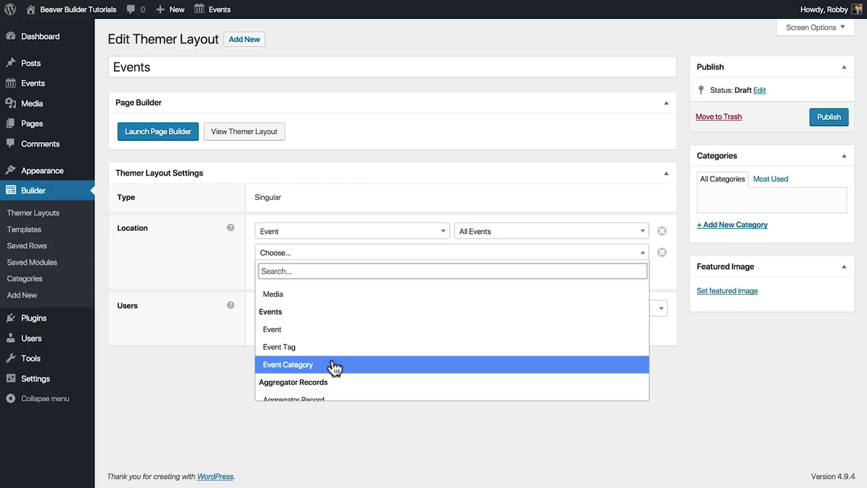
click(181, 306)
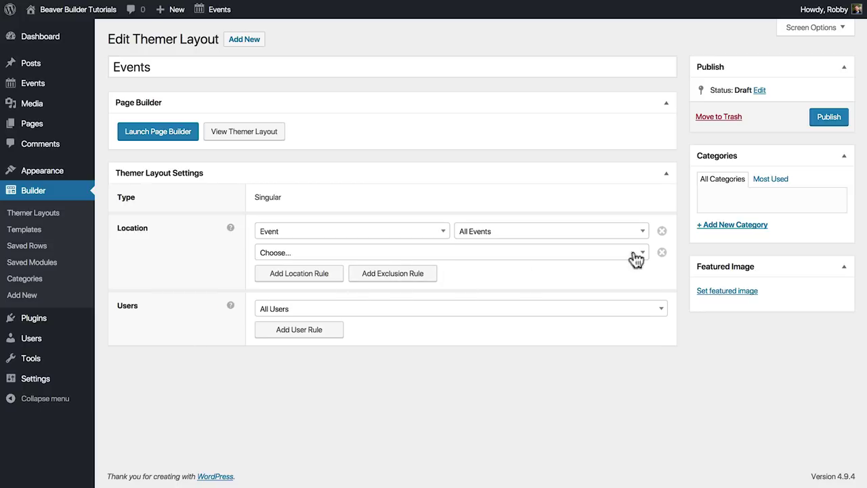
Step: Remove the empty location rule, keep Users at All Users, and launch the page builder
click(662, 252)
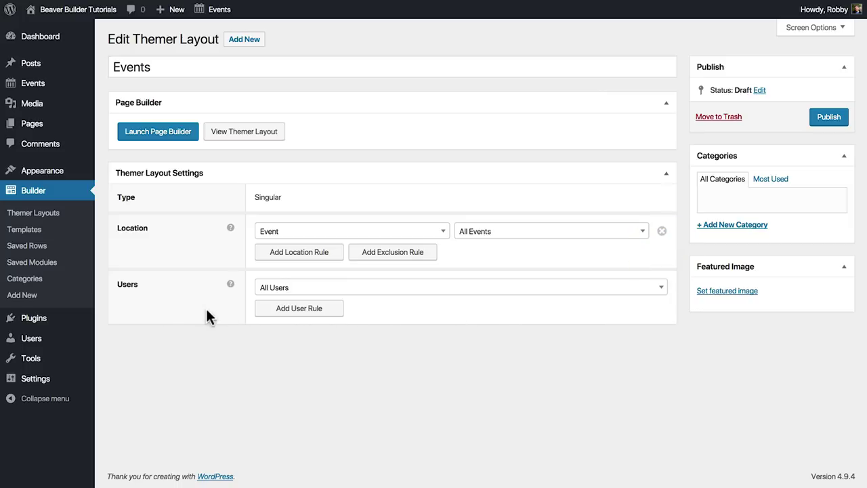
click(313, 292)
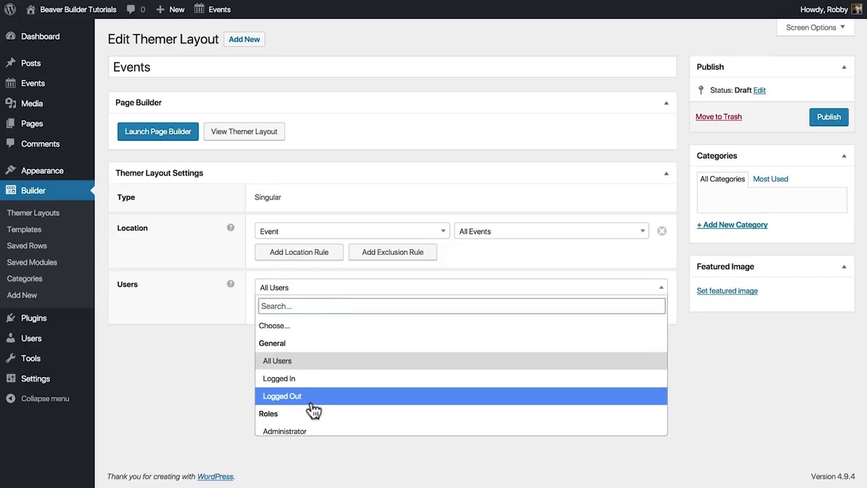
scroll(313, 406, down, 3)
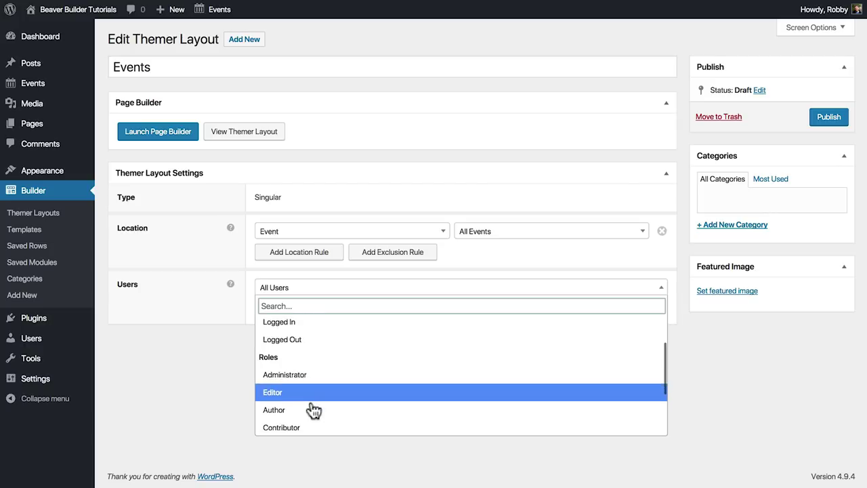
scroll(313, 410, up, 3)
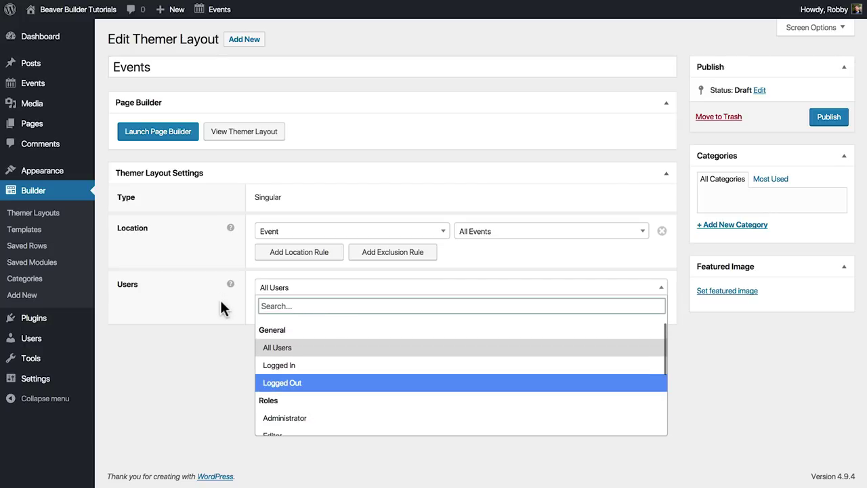
click(296, 347)
click(299, 346)
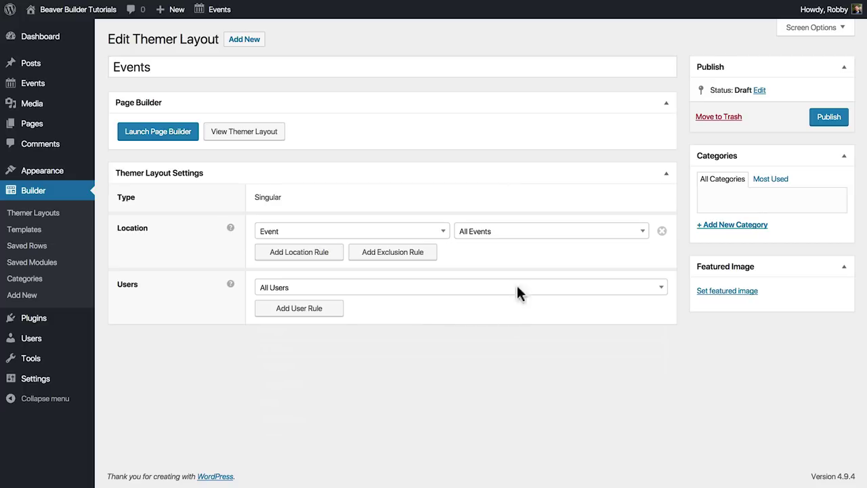
click(160, 139)
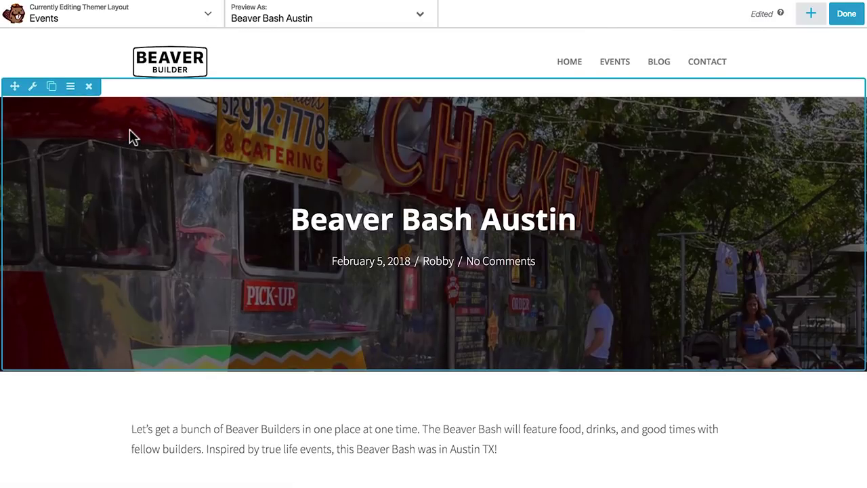
Step: Delete the post content row and the date/author info line, confirming each deletion
scroll(95, 173, down, 2)
scroll(94, 166, down, 8)
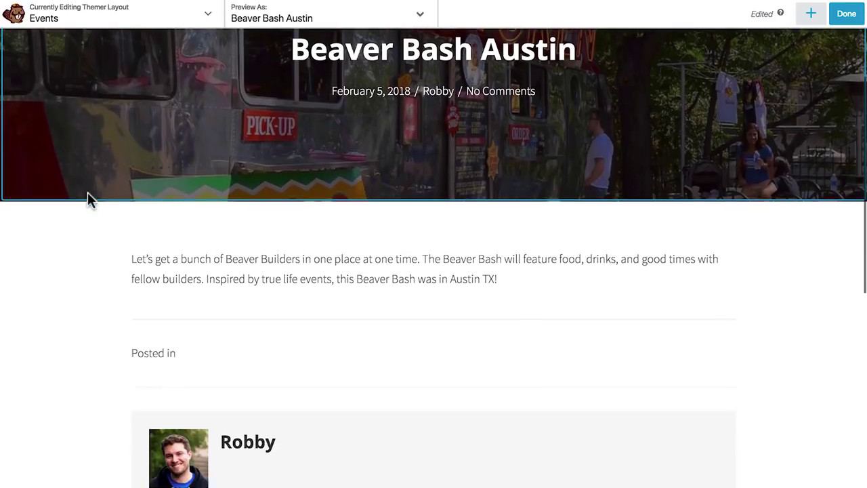
scroll(81, 305, down, 3)
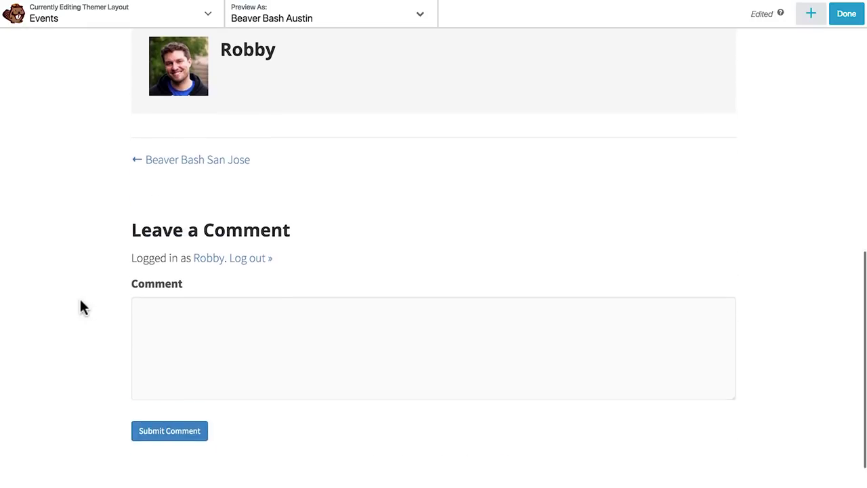
scroll(86, 280, up, 6)
scroll(84, 282, up, 2)
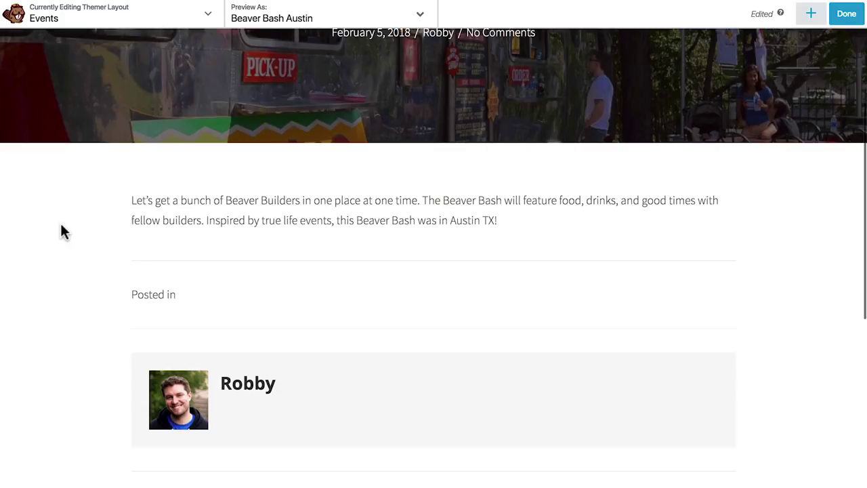
mouse_move(141, 224)
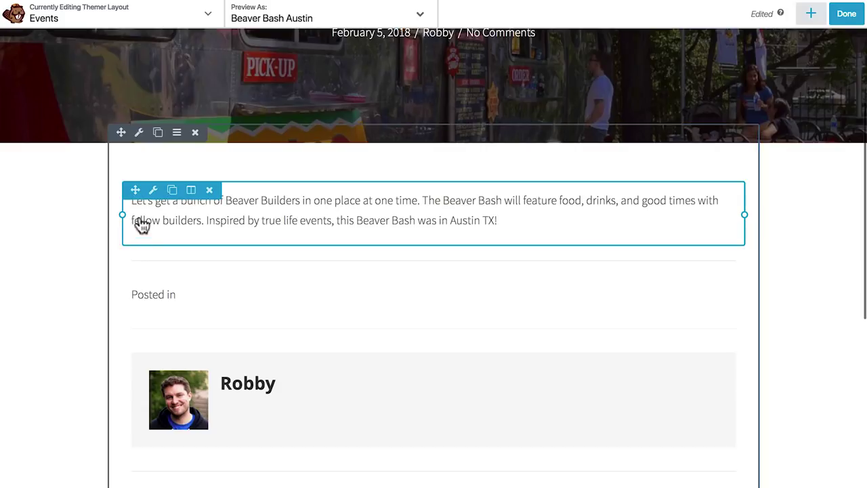
click(195, 133)
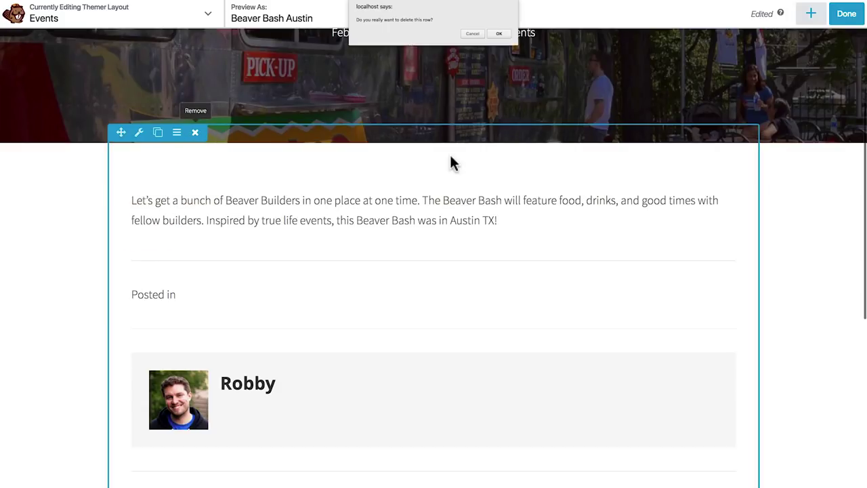
click(498, 33)
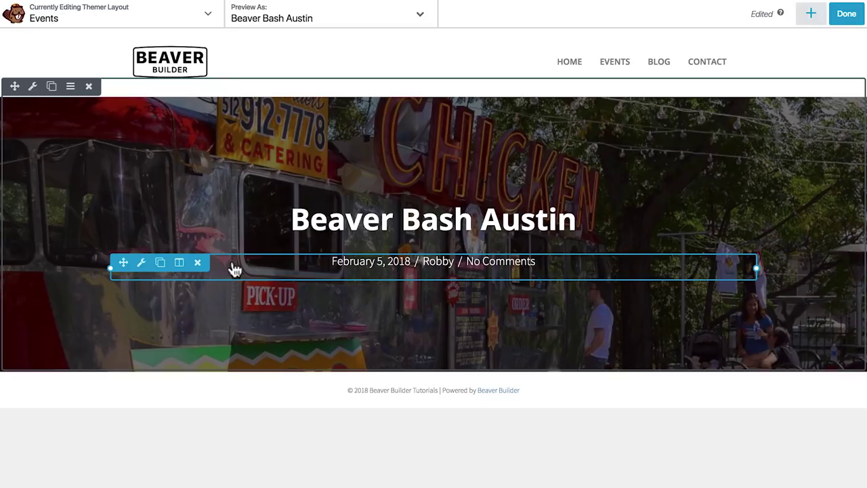
click(198, 263)
click(499, 33)
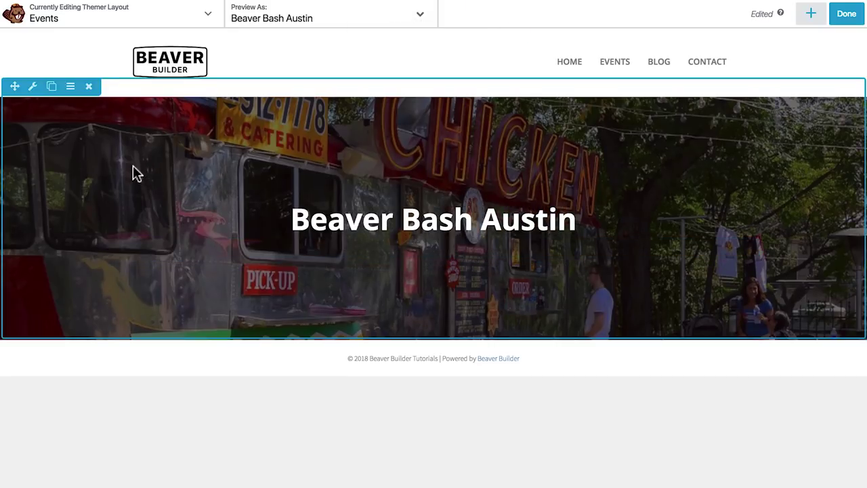
Step: Set the hero row's top and bottom padding to 40 px and save
click(33, 88)
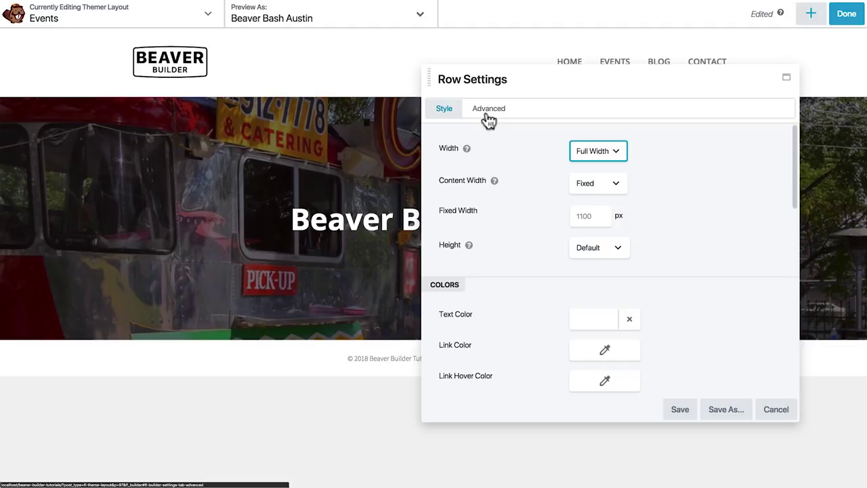
click(487, 115)
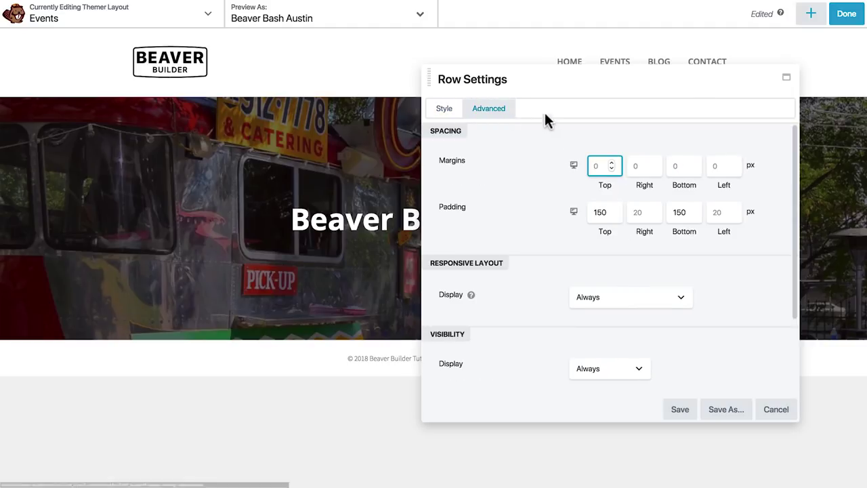
click(596, 213)
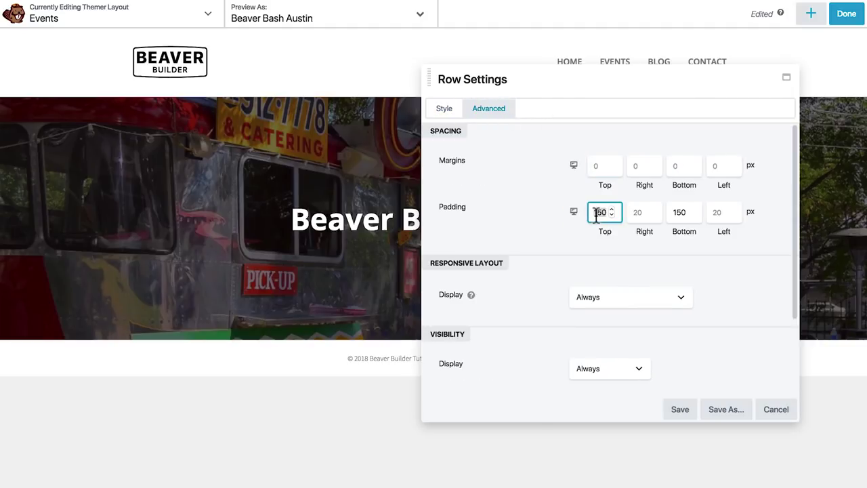
text(40)
click(669, 213)
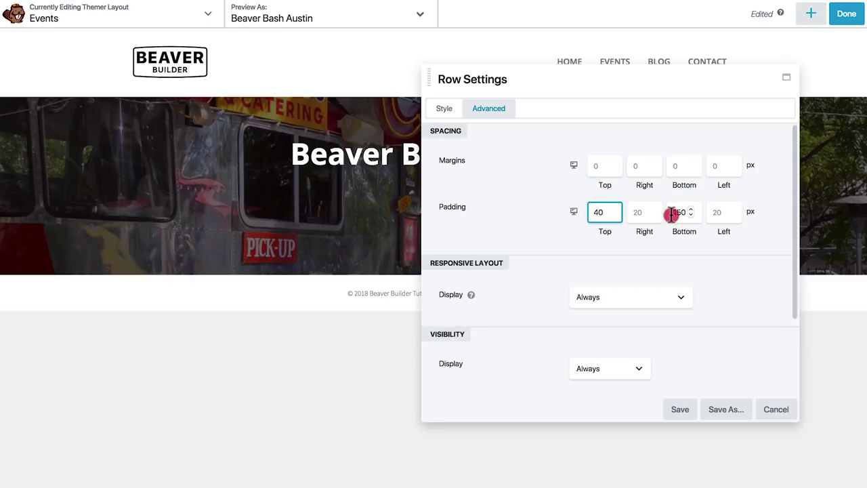
text(40)
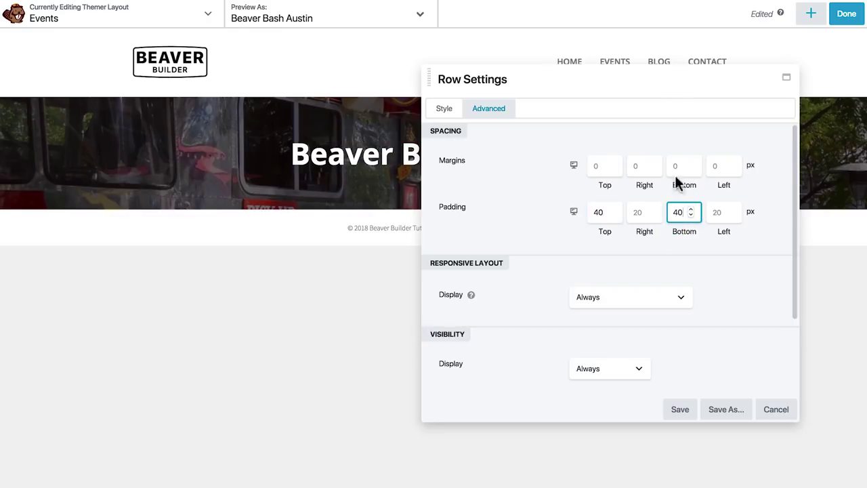
click(676, 412)
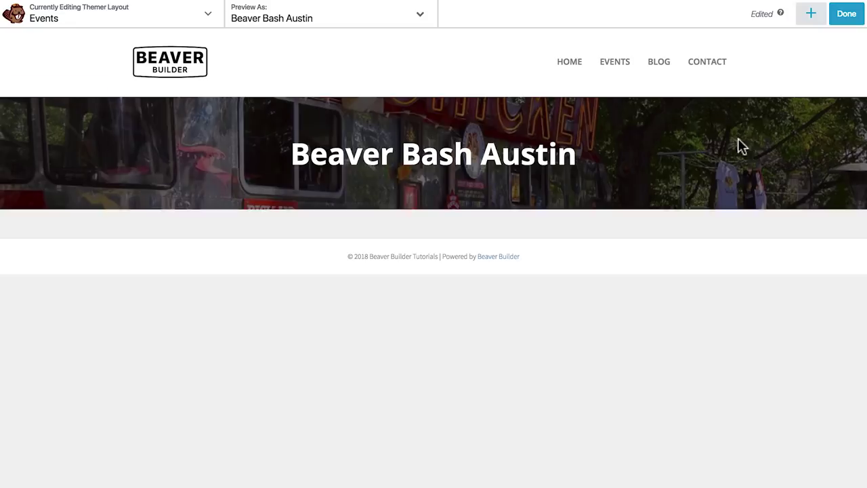
click(811, 21)
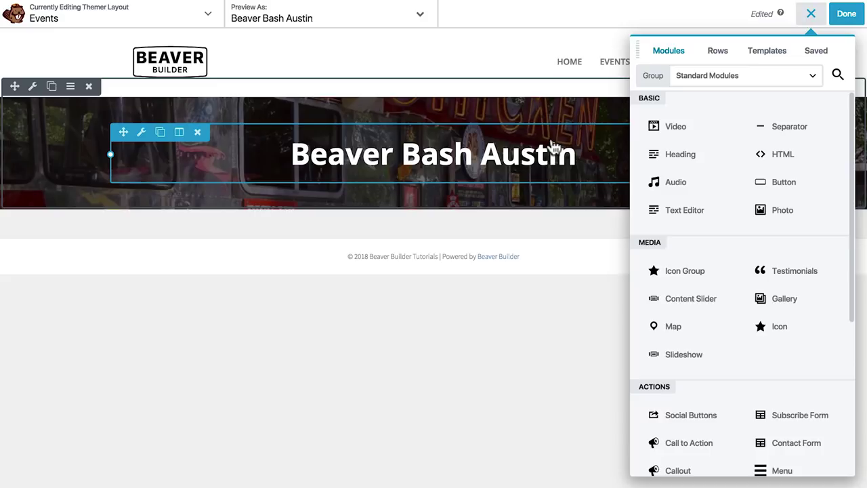
Step: Drop a Text Editor module below the hero title and connect it to Event Date and Time
drag(691, 211, 397, 212)
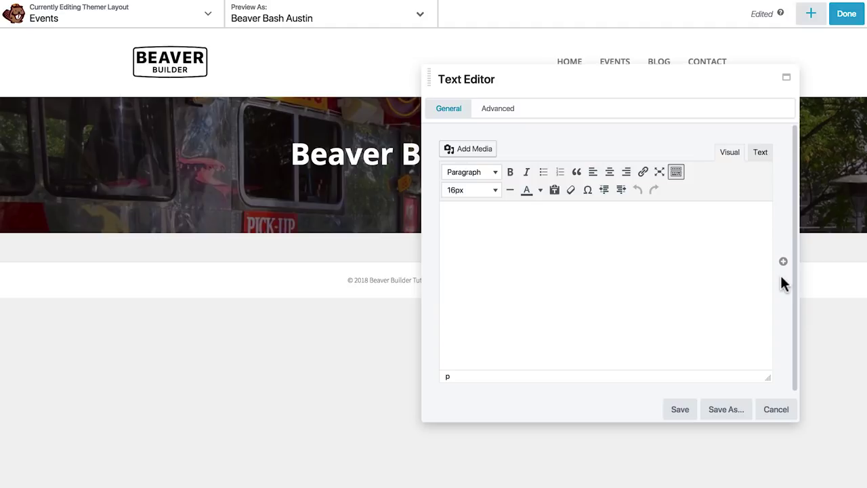
click(783, 262)
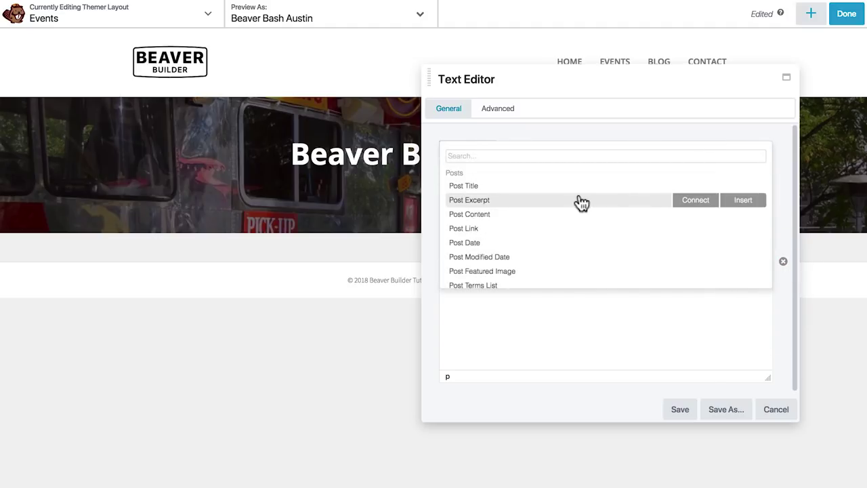
scroll(581, 203, down, 1)
scroll(581, 203, down, 5)
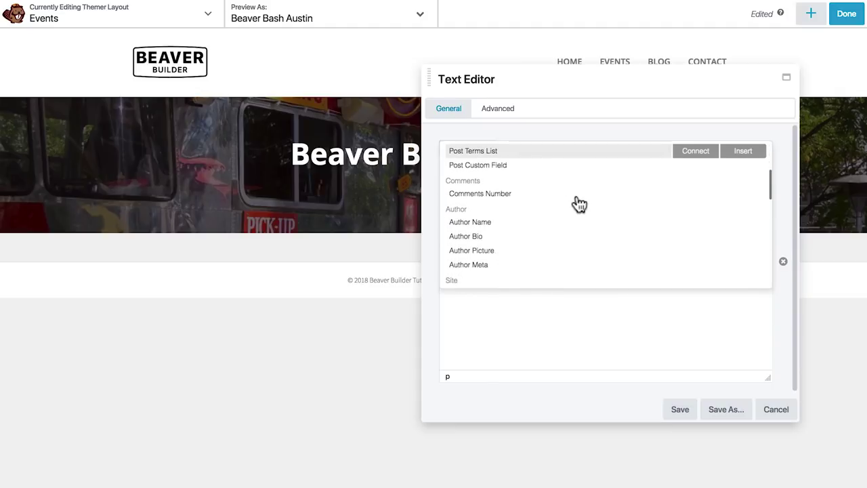
scroll(579, 204, down, 5)
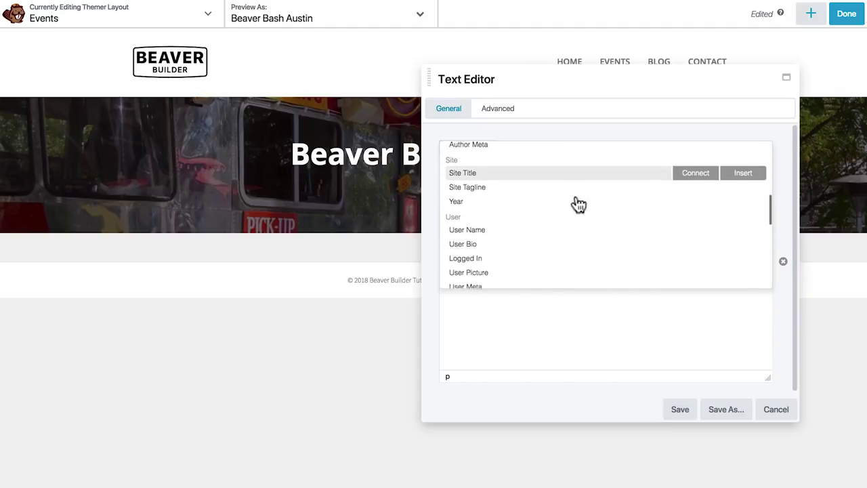
scroll(577, 205, down, 3)
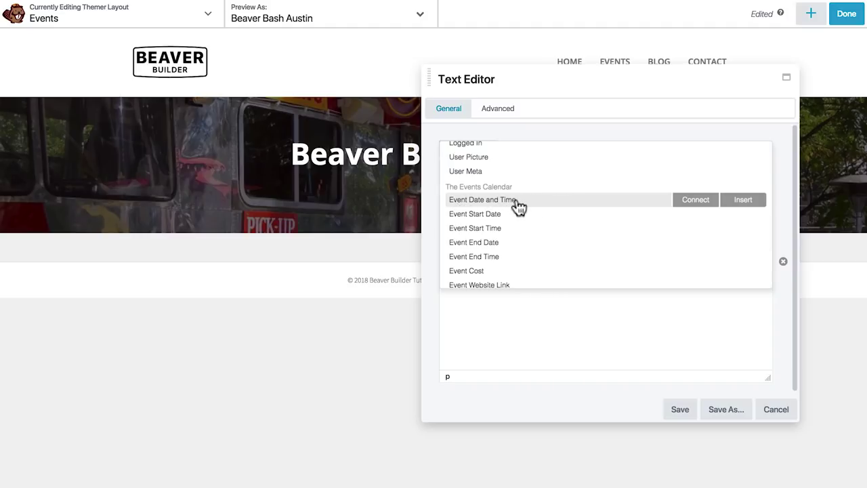
click(693, 203)
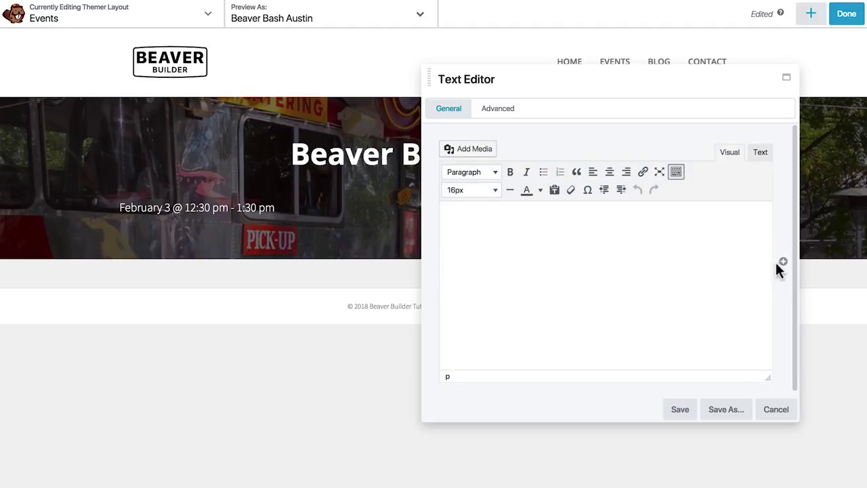
Step: Insert the event date and time shortcode into the text and center it
click(783, 262)
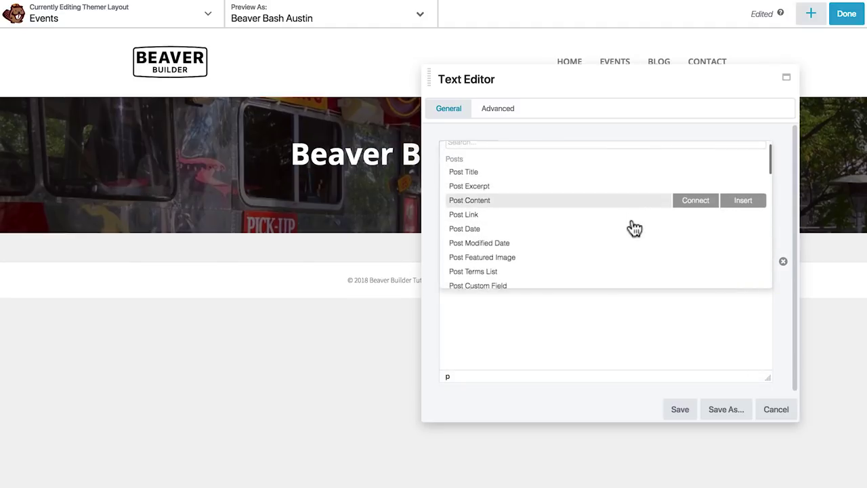
scroll(635, 228, down, 10)
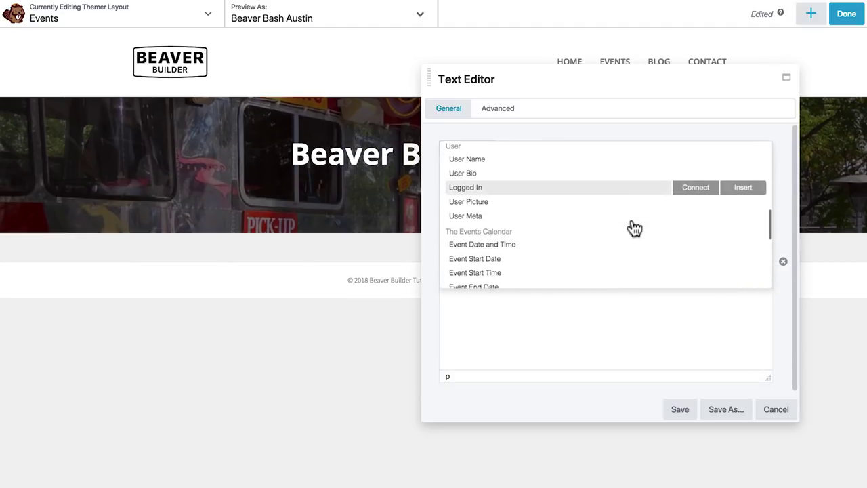
scroll(634, 228, down, 1)
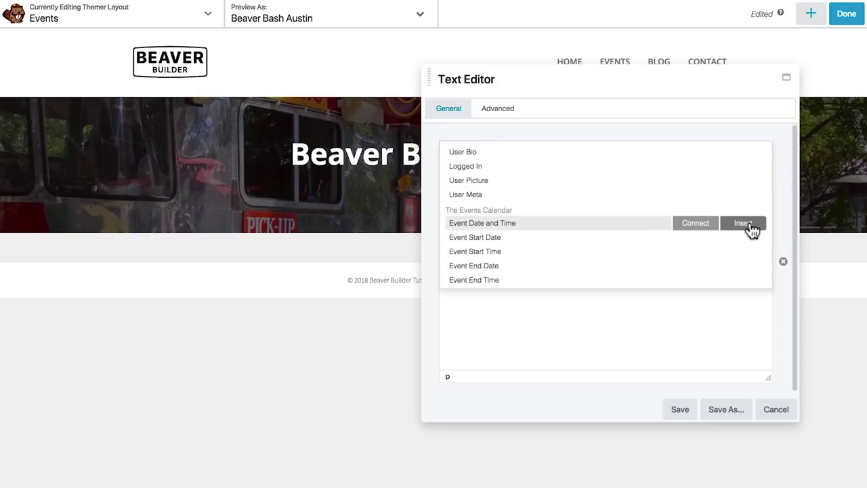
click(748, 223)
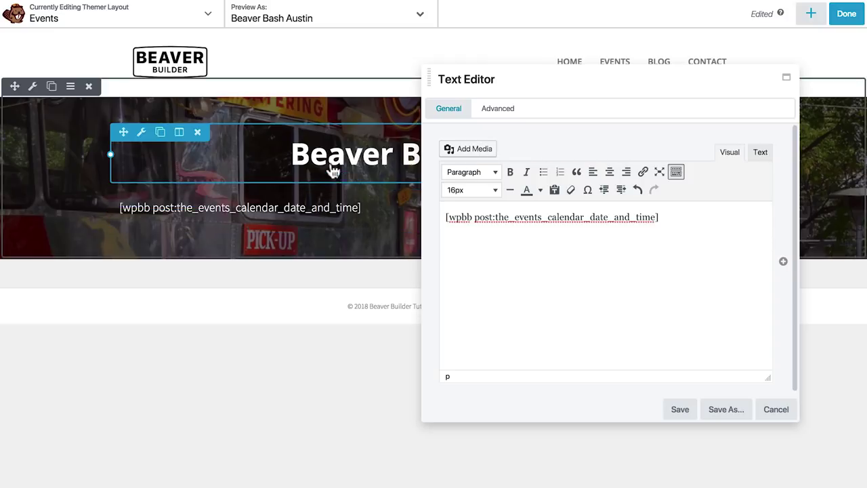
click(609, 172)
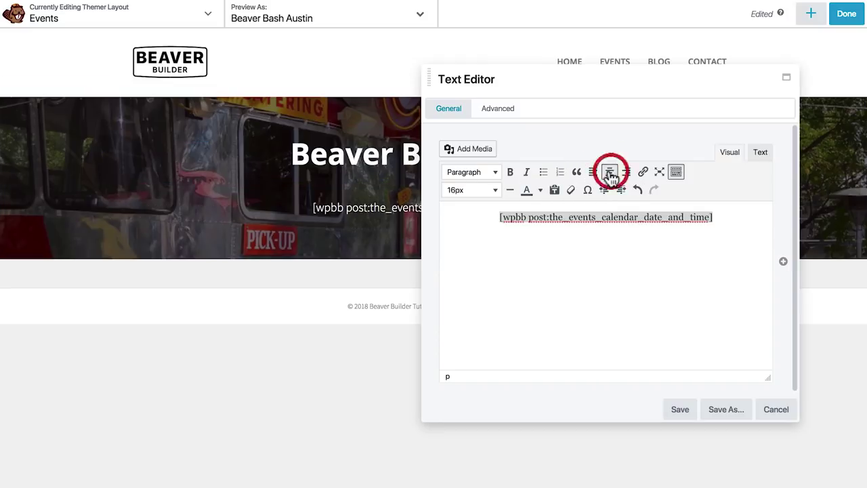
Step: Colour the date text light grey #e6e6e6 by editing the value in the HTML source
click(539, 192)
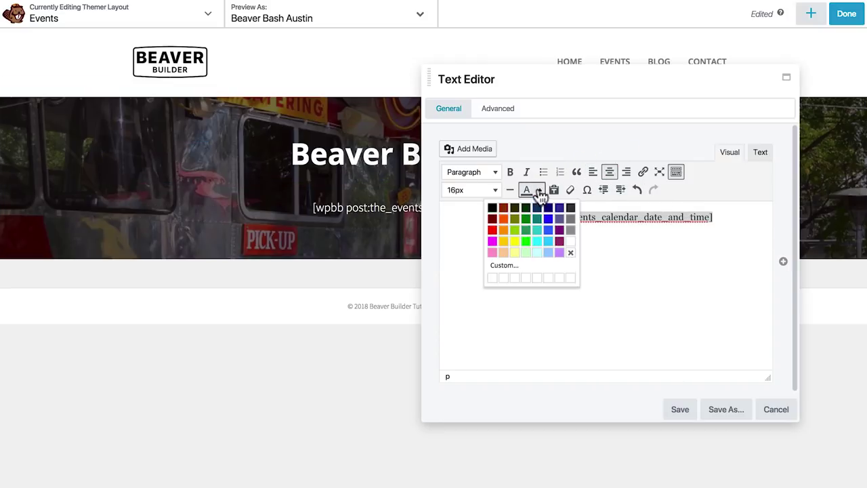
click(571, 231)
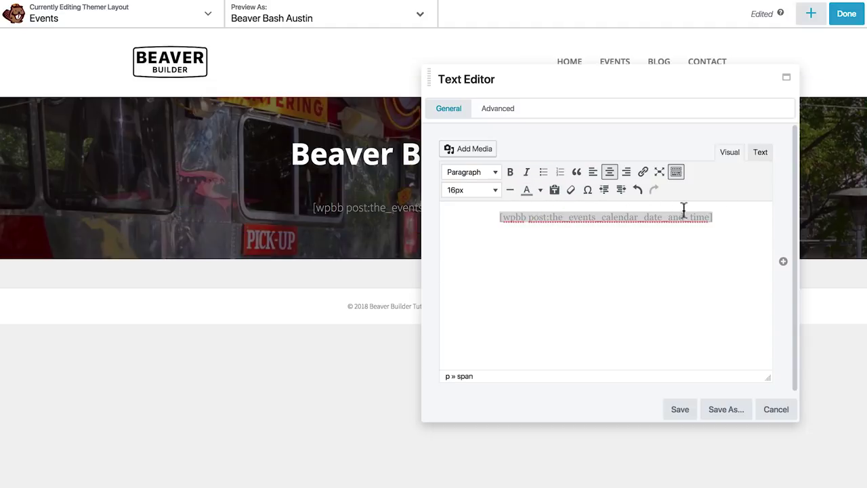
click(766, 157)
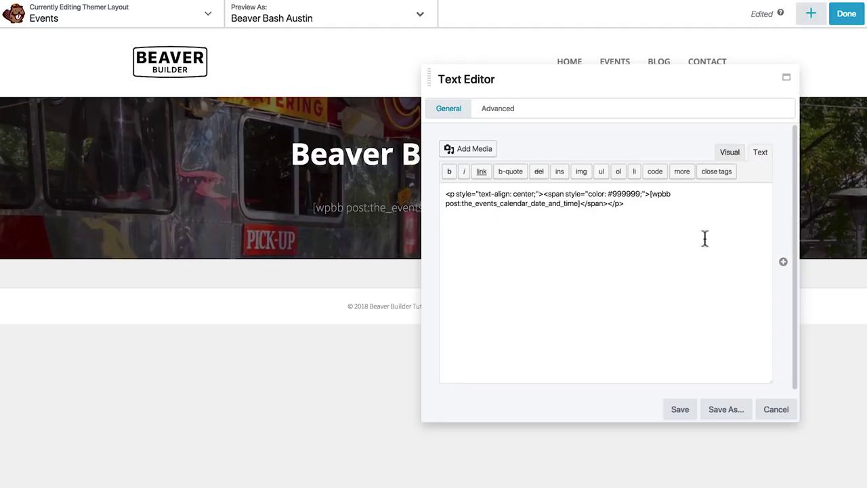
double_click(622, 193)
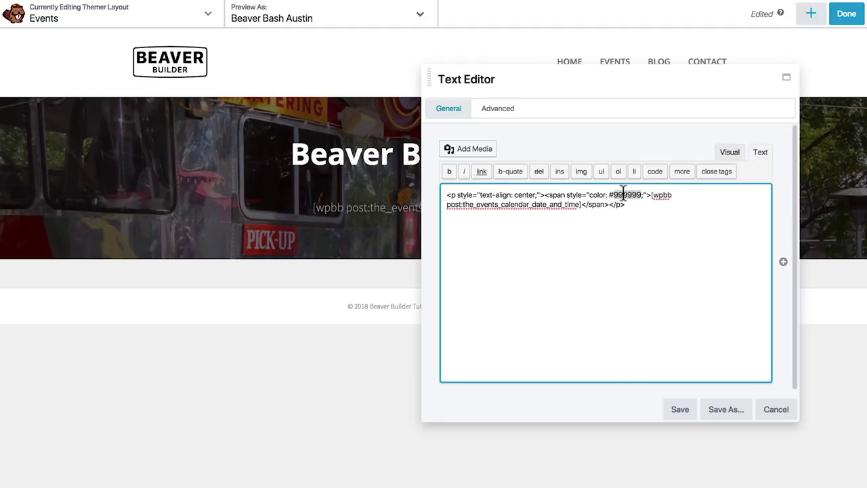
text(e6e6e6)
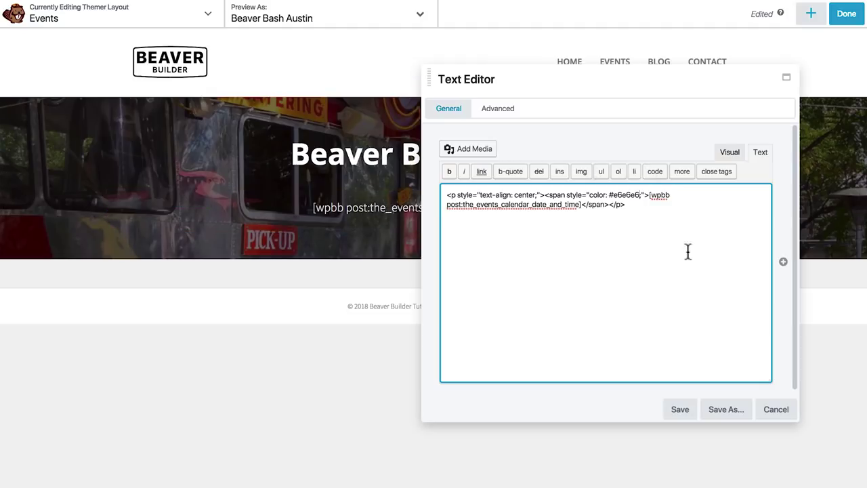
click(731, 153)
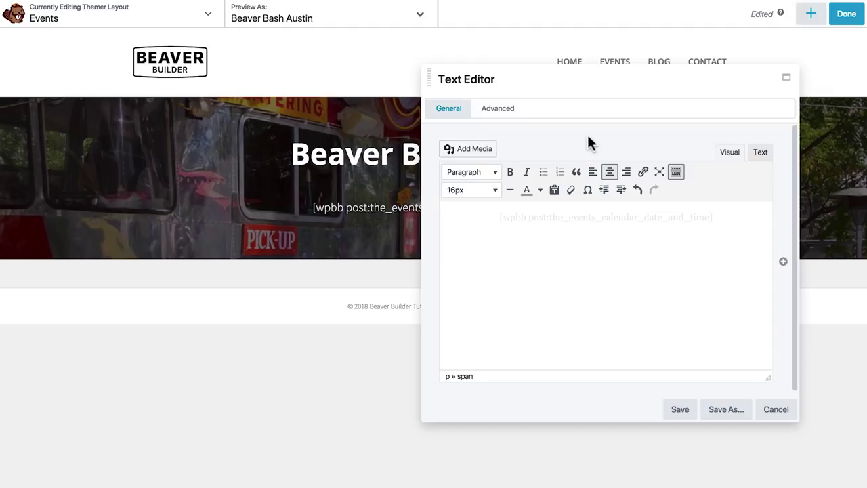
click(507, 110)
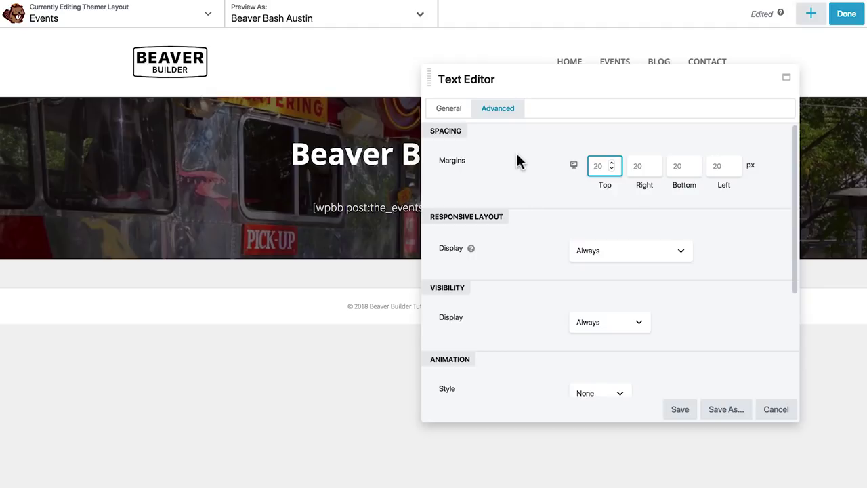
Step: Set the date text's top margin and the heading's bottom margin to 0, saving each
text(0)
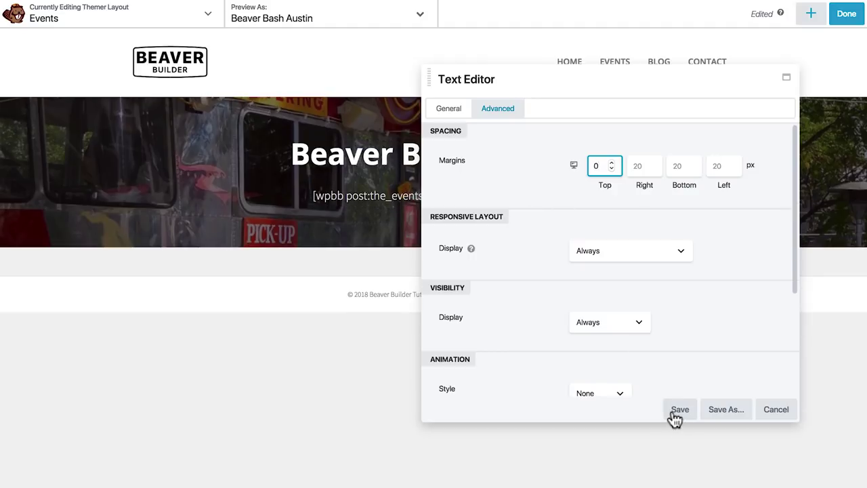
click(675, 415)
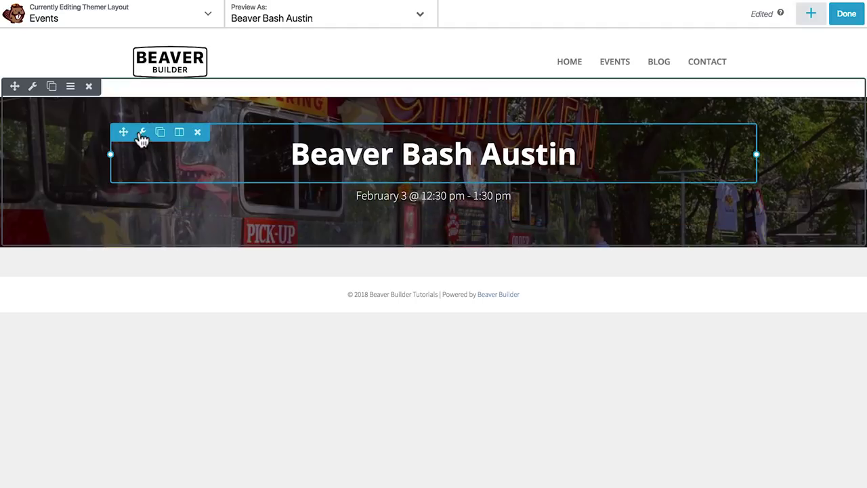
click(141, 134)
click(533, 108)
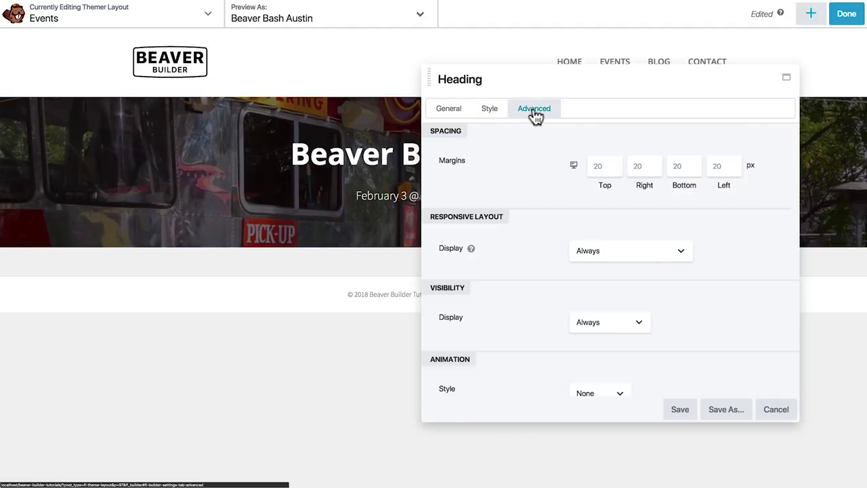
click(681, 166)
text(0)
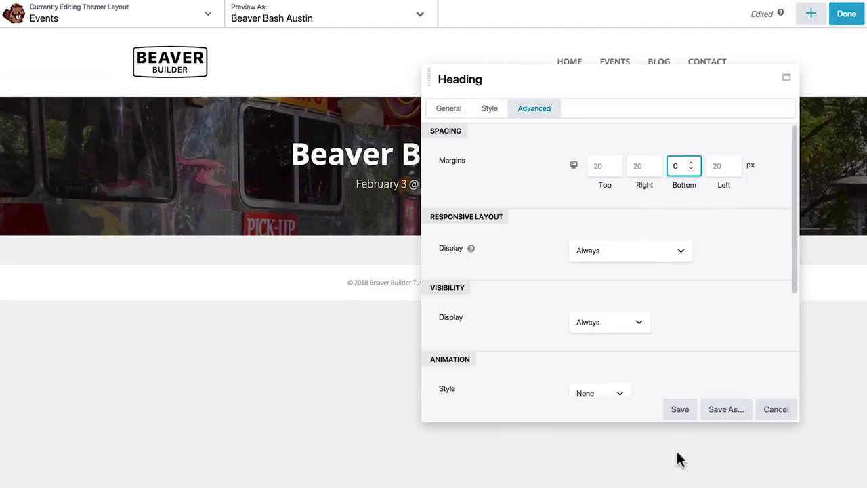
click(679, 411)
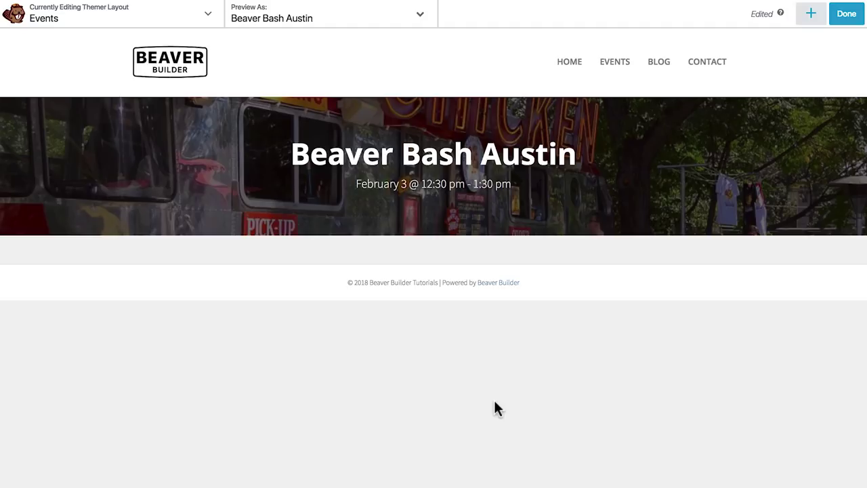
Step: Drag a 2 Columns row layout in beneath the hero row
click(809, 17)
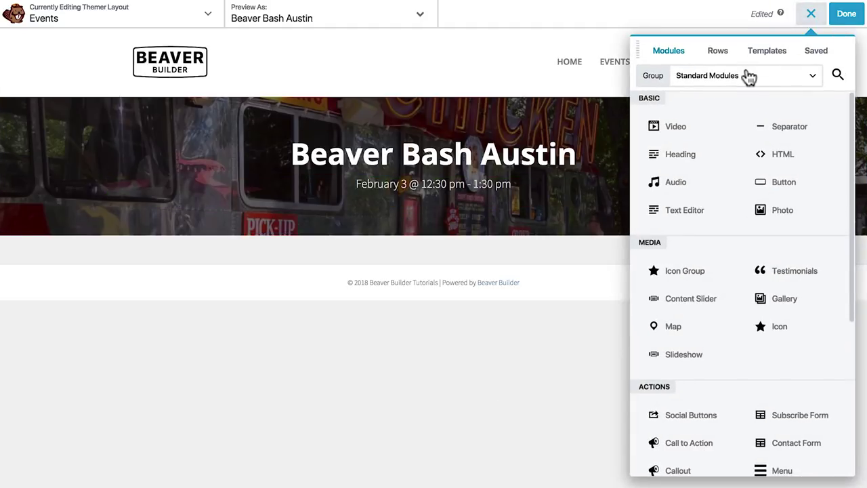
click(719, 54)
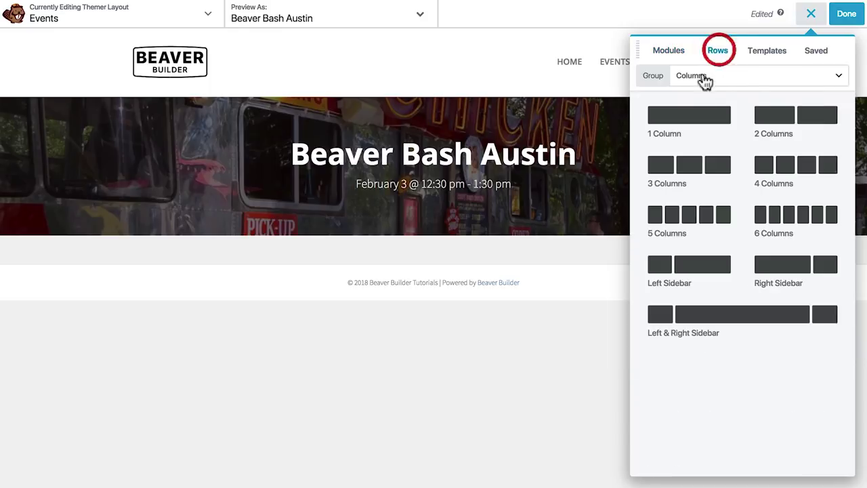
drag(784, 115, 411, 302)
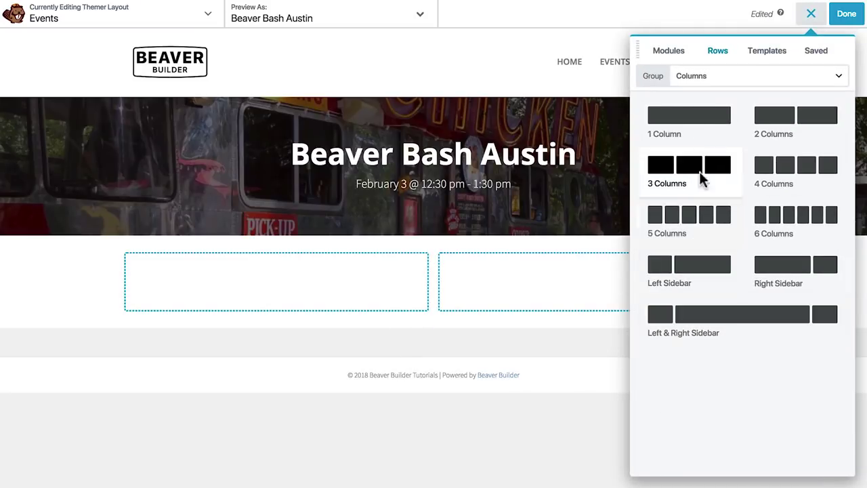
click(669, 54)
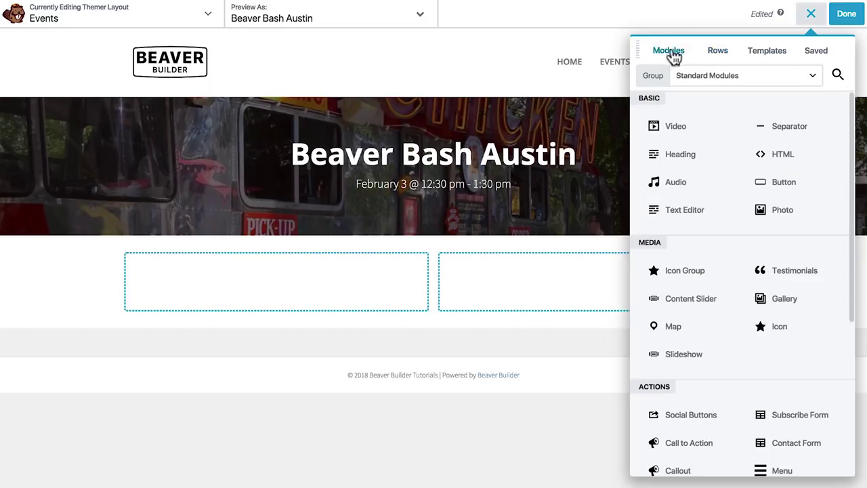
Step: Place the Themer Event Map module in the left column at 350 px height, pinned on Austin, Texas
click(812, 77)
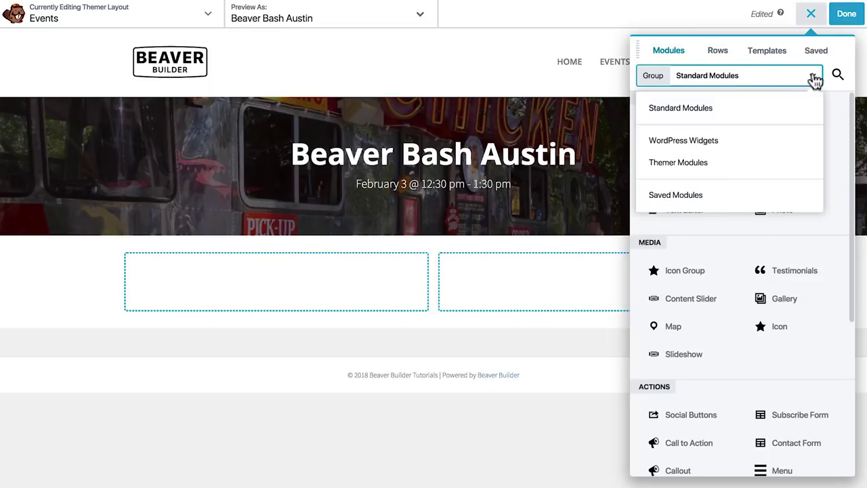
click(709, 169)
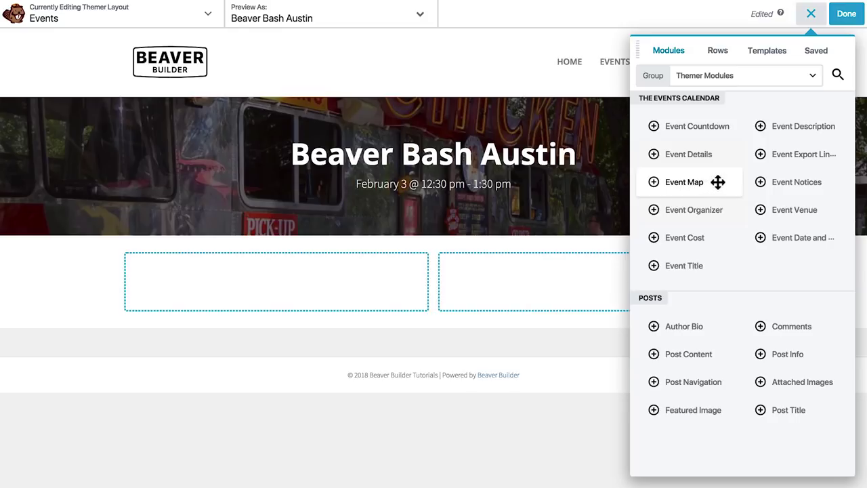
drag(718, 182, 280, 363)
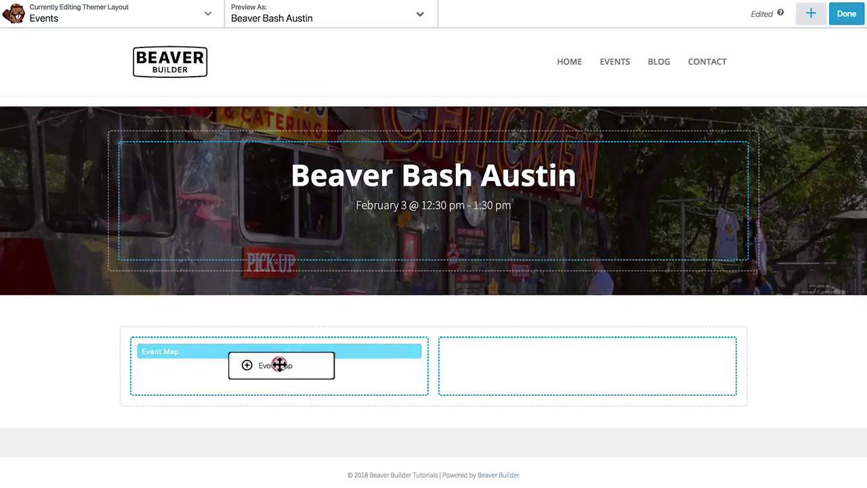
drag(279, 364, 284, 371)
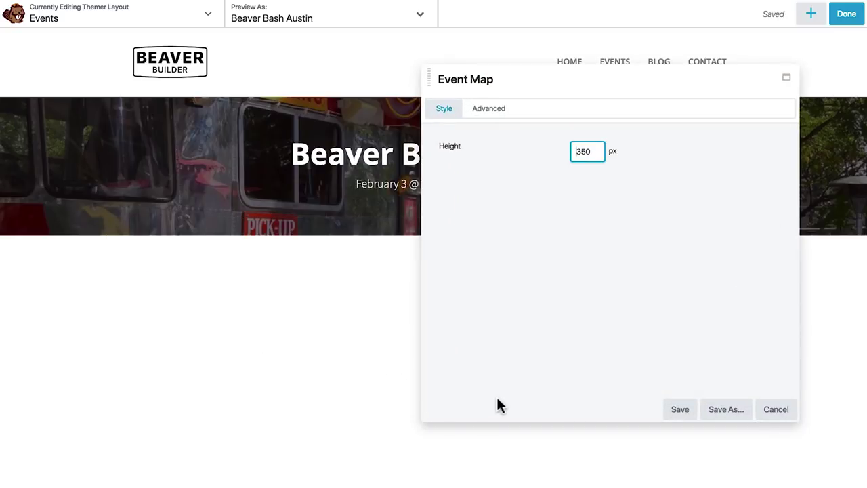
click(679, 410)
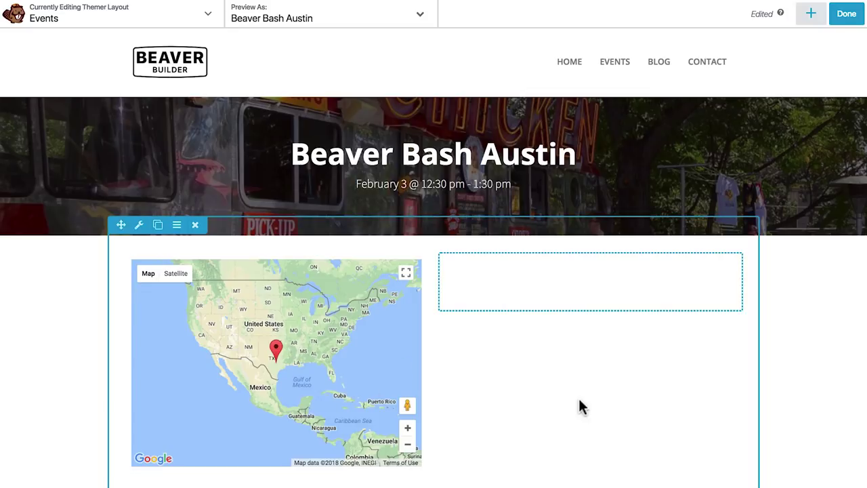
scroll(579, 397, down, 1)
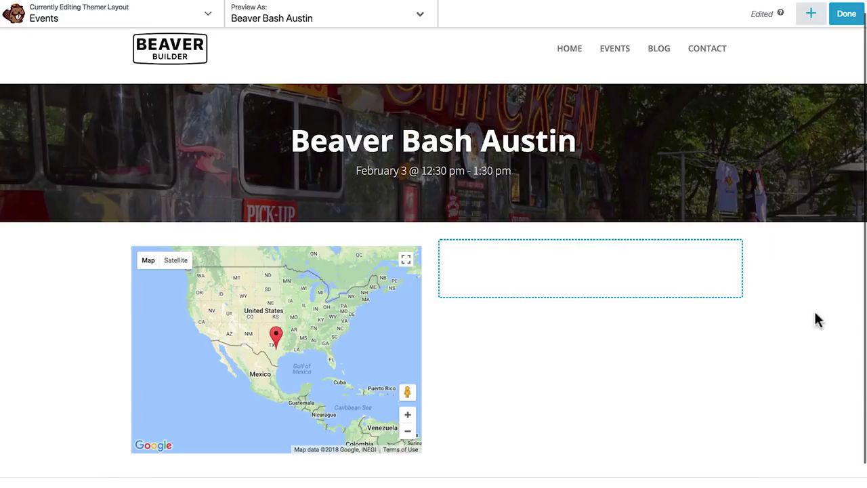
Step: Add the Themer Event Venue module directly below the map
click(807, 17)
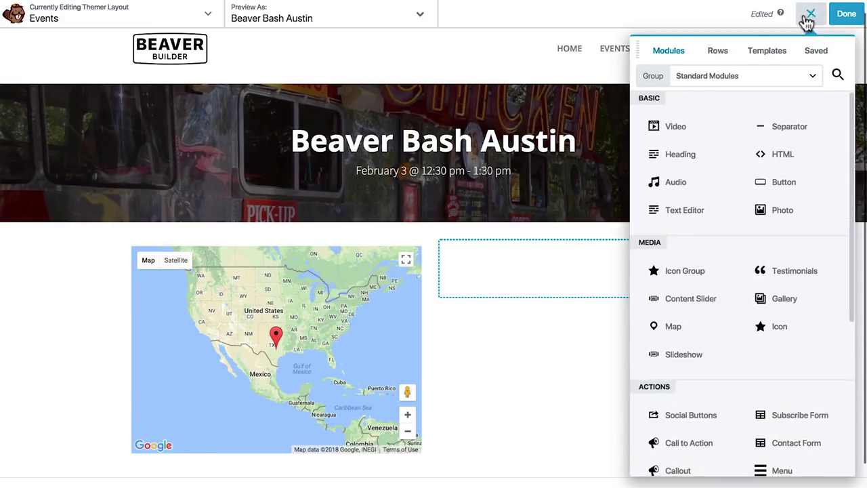
click(803, 76)
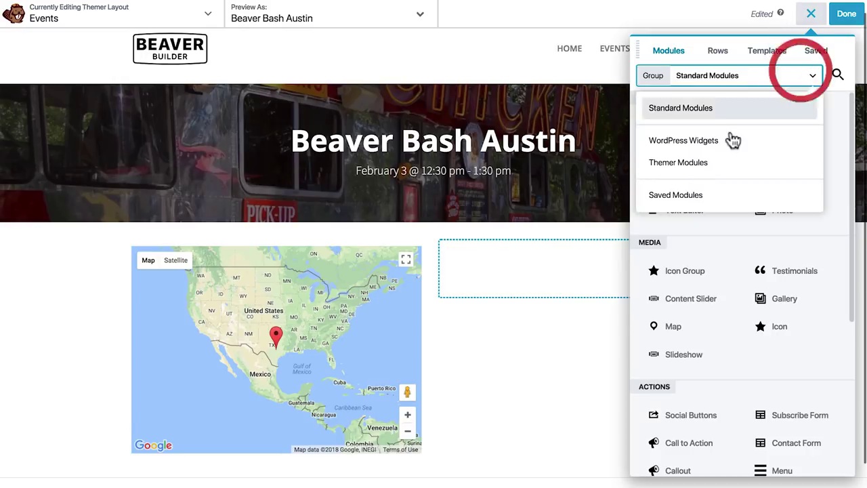
click(708, 165)
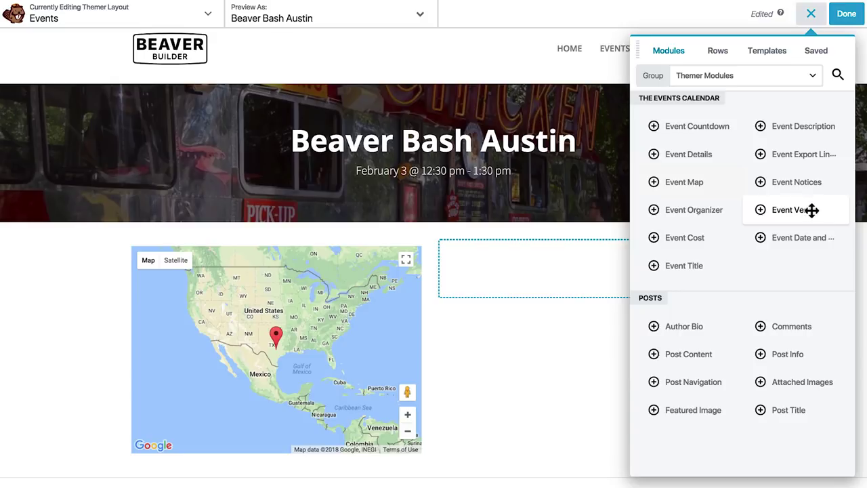
drag(811, 210, 272, 409)
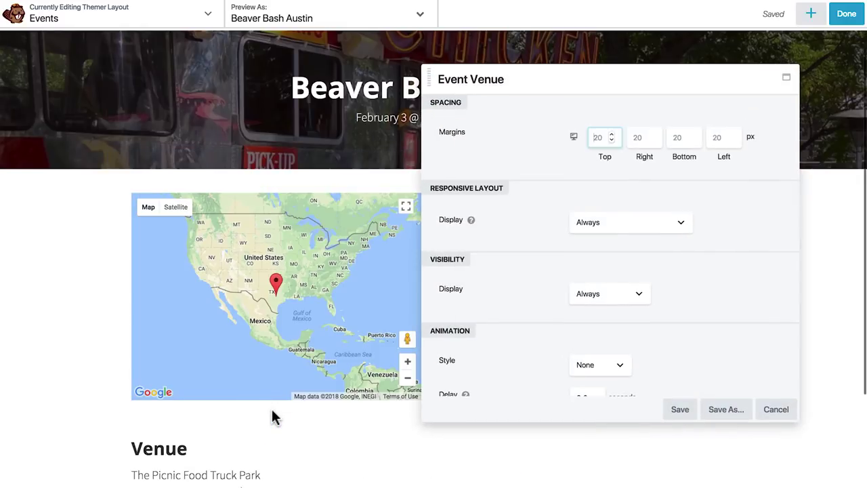
Step: Set the Event Venue module's top margin to 0 and save it
scroll(270, 415, down, 2)
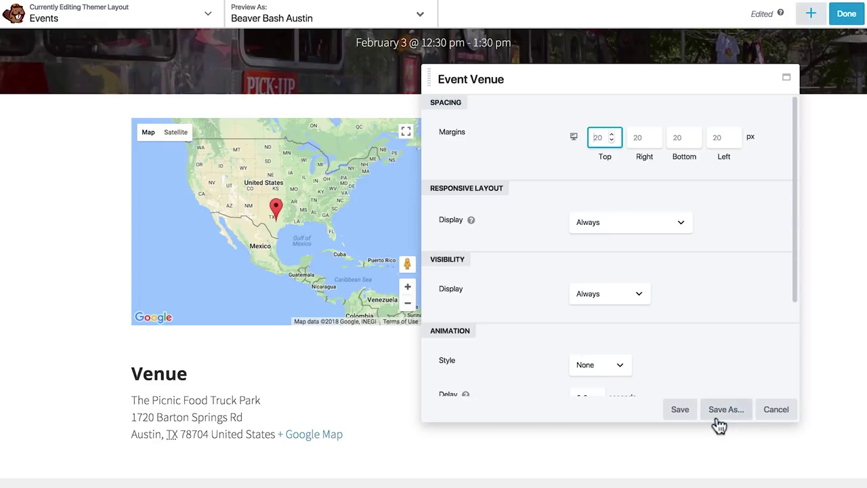
click(677, 138)
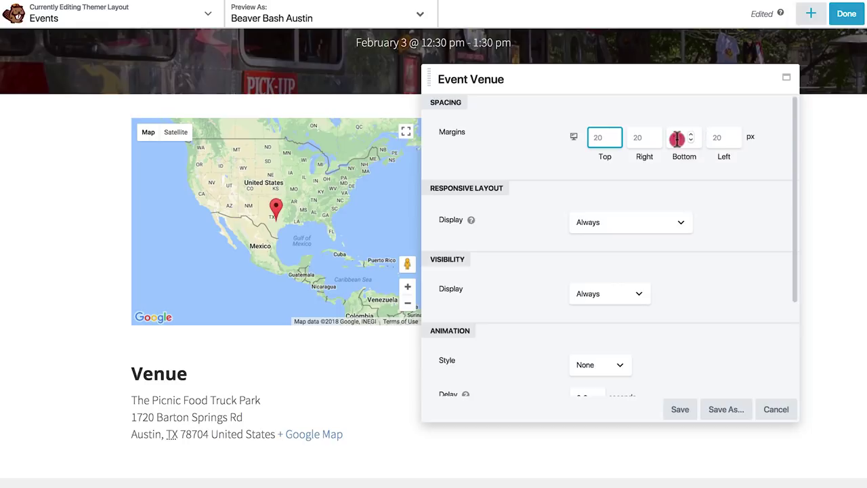
click(595, 138)
text(0)
click(680, 410)
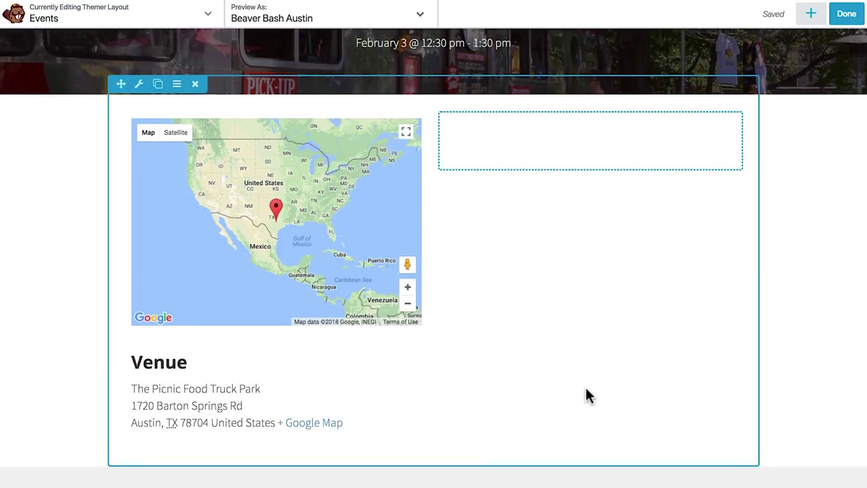
scroll(586, 395, up, 2)
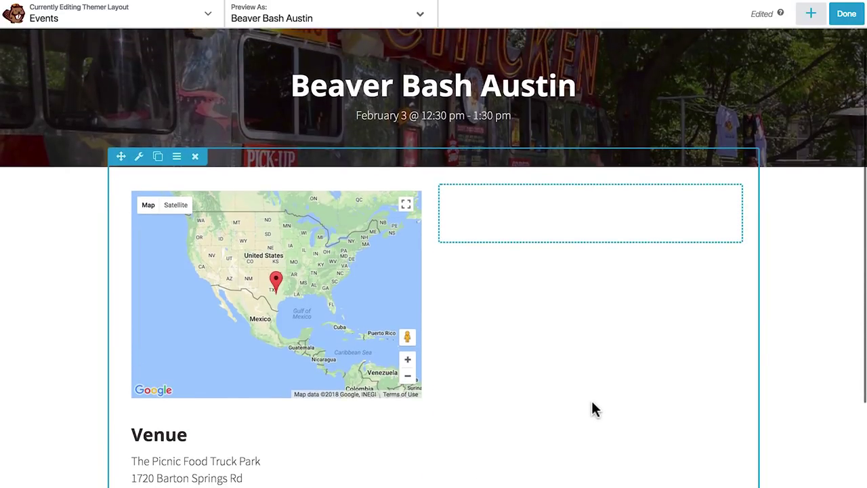
Step: Add an Event Description module showing the Beaver Bash blurb to the right column and save
click(811, 15)
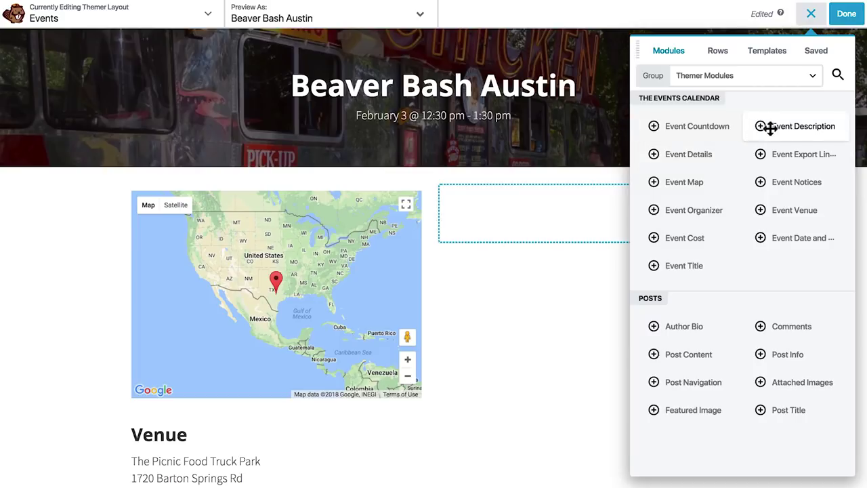
drag(772, 128, 563, 300)
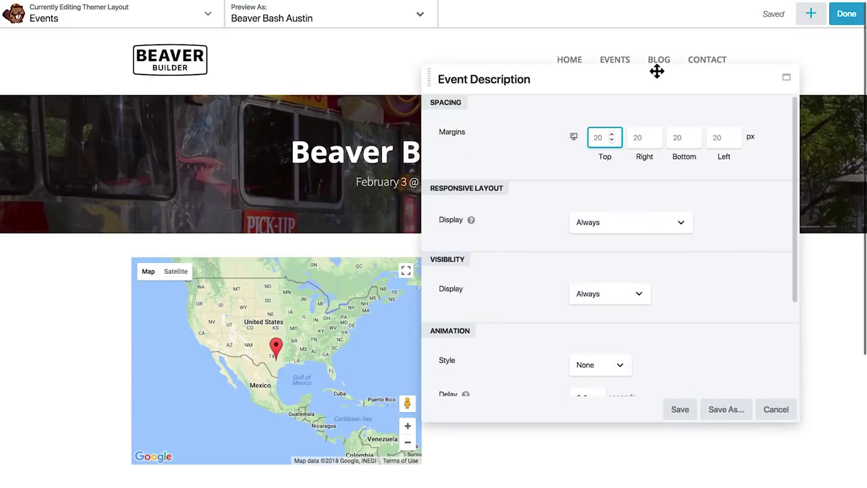
drag(656, 68, 286, 80)
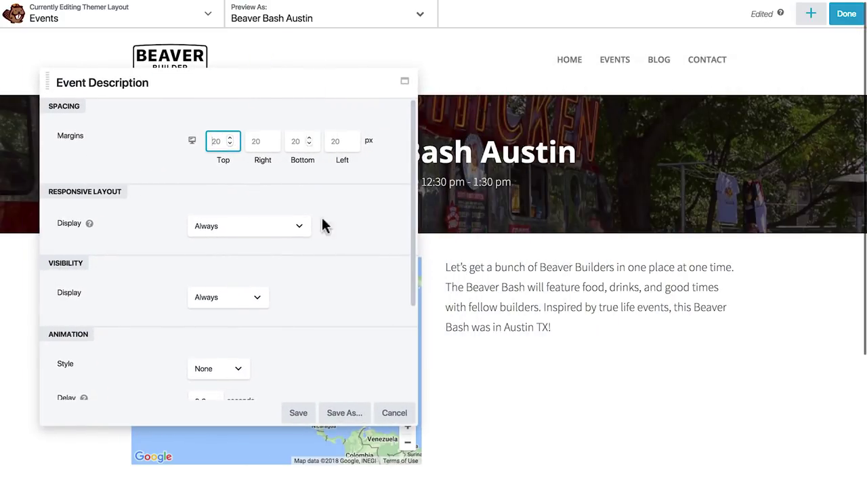
click(298, 415)
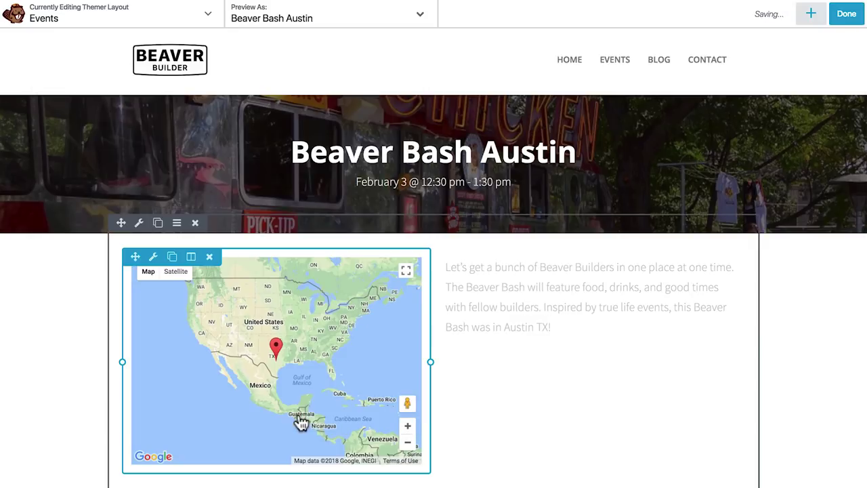
scroll(612, 376, down, 2)
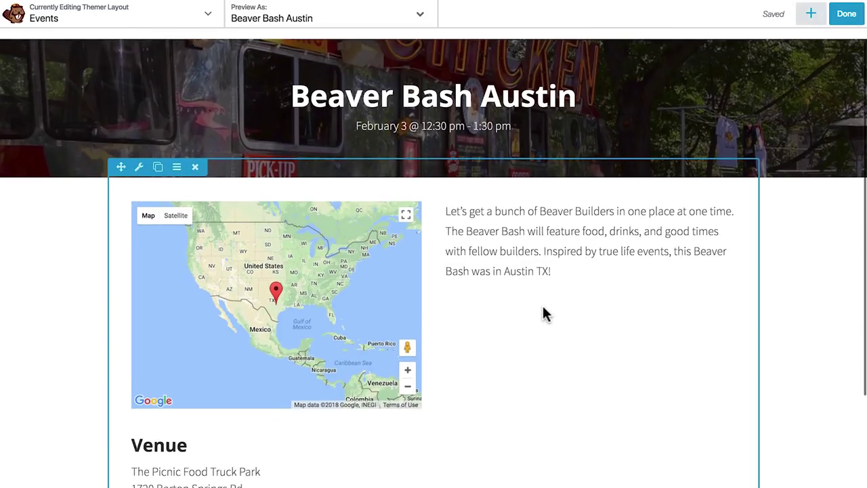
scroll(541, 305, down, 1)
Step: Add Event Details (date, time, $10 cost) under the description with top margin 0, and save
click(811, 14)
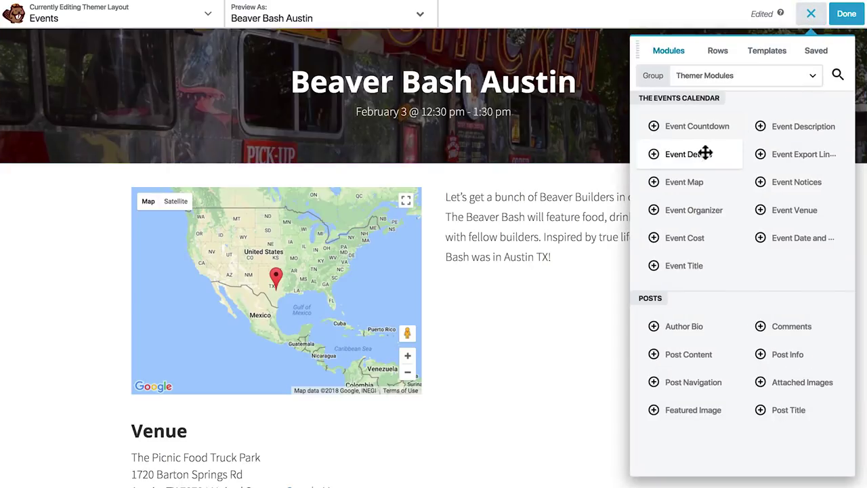
drag(697, 154, 531, 374)
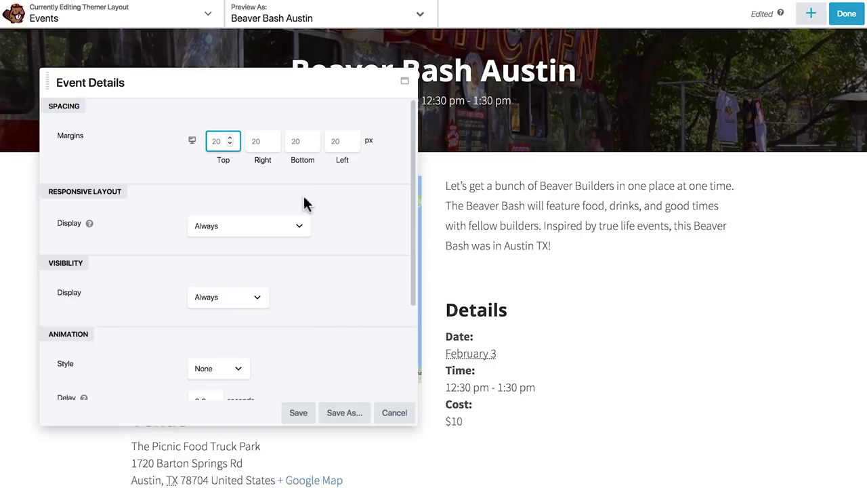
text(0)
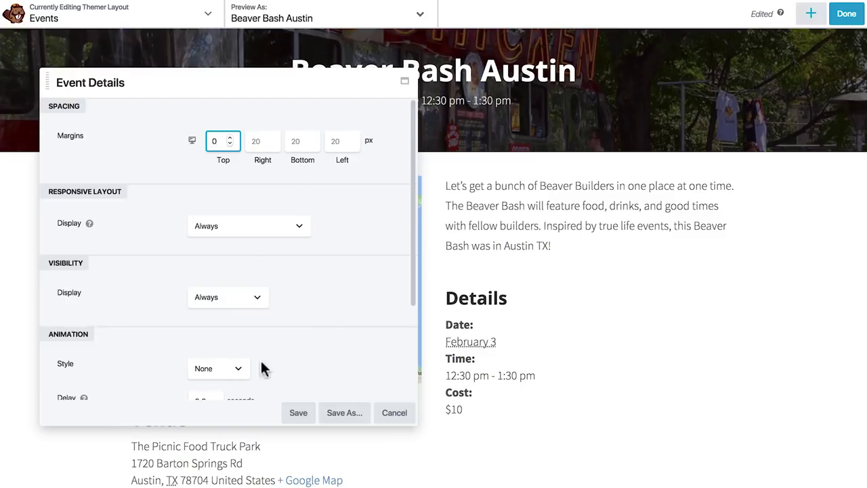
click(298, 411)
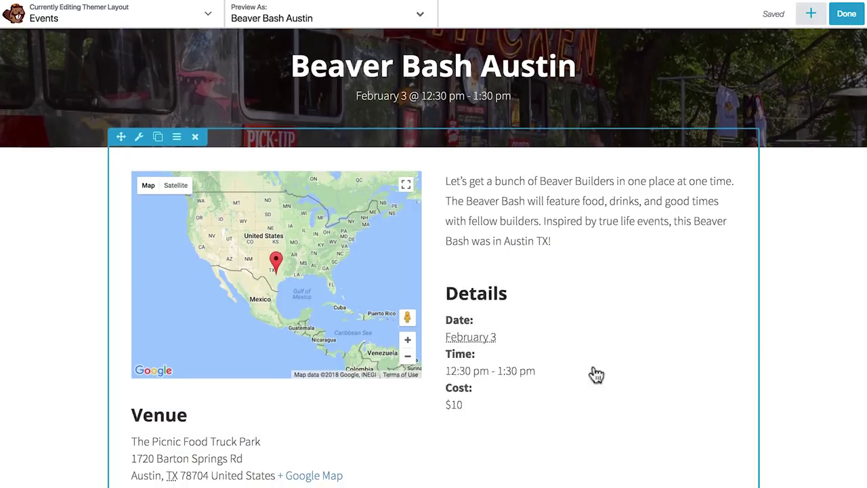
scroll(594, 372, down, 2)
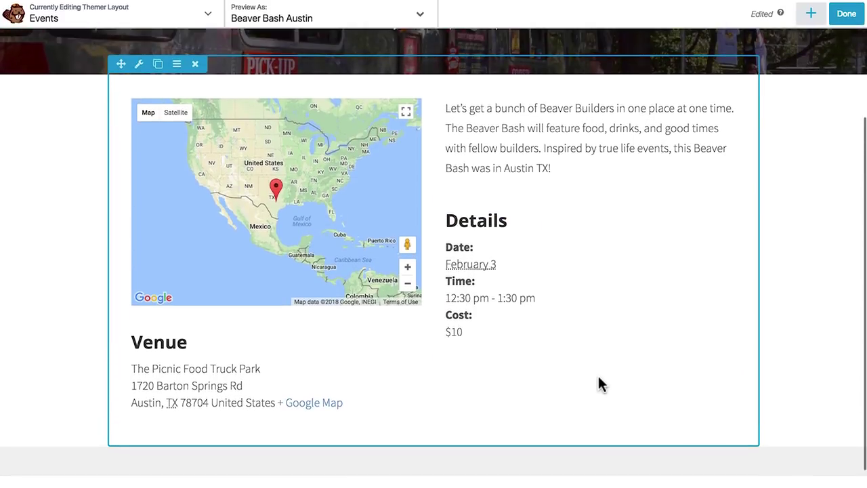
Step: Show the Event records available for preview: Beaver Bash Austin, London and San Jose
scroll(598, 384, up, 4)
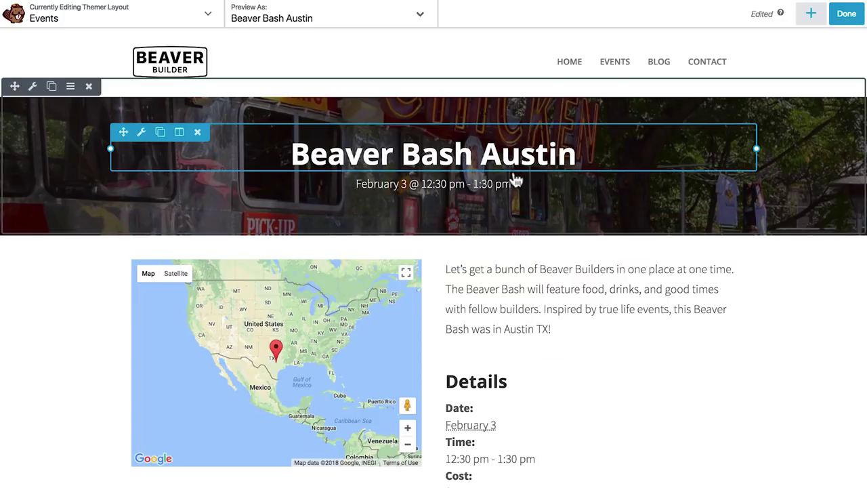
click(320, 23)
click(260, 77)
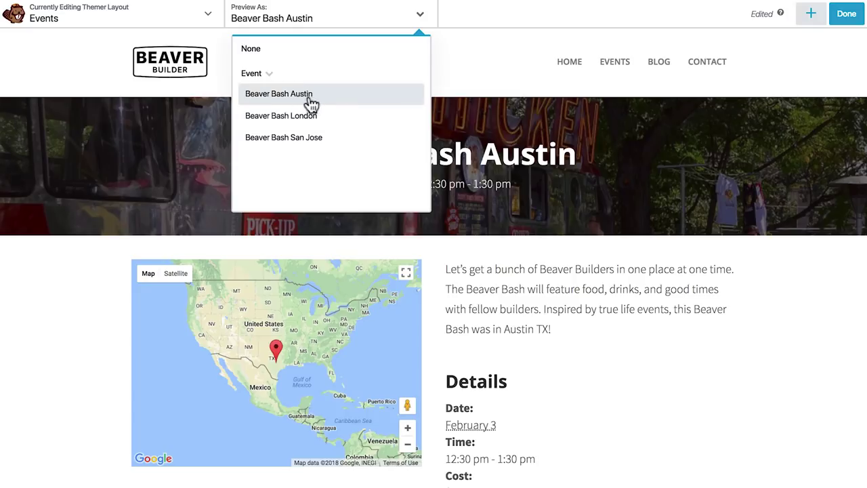
Step: Preview as Beaver Bash London and check its February 7 date, UK map, venue and $10 cost
click(331, 116)
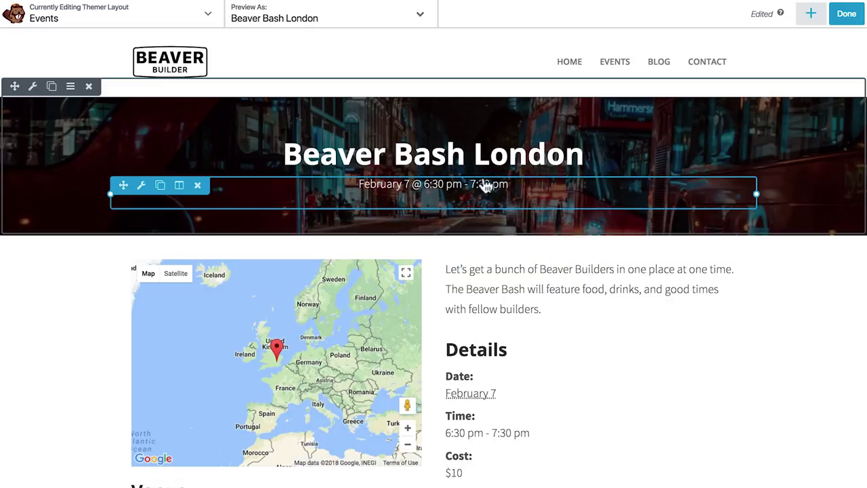
scroll(600, 172, down, 2)
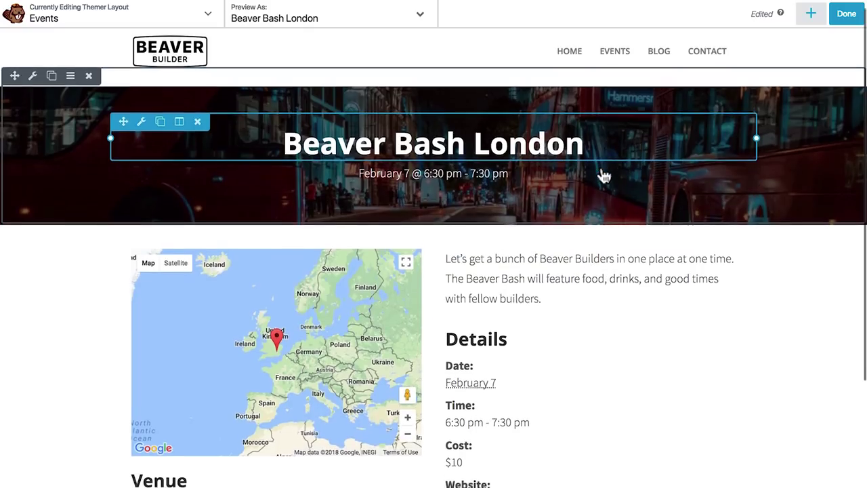
scroll(606, 183, down, 1)
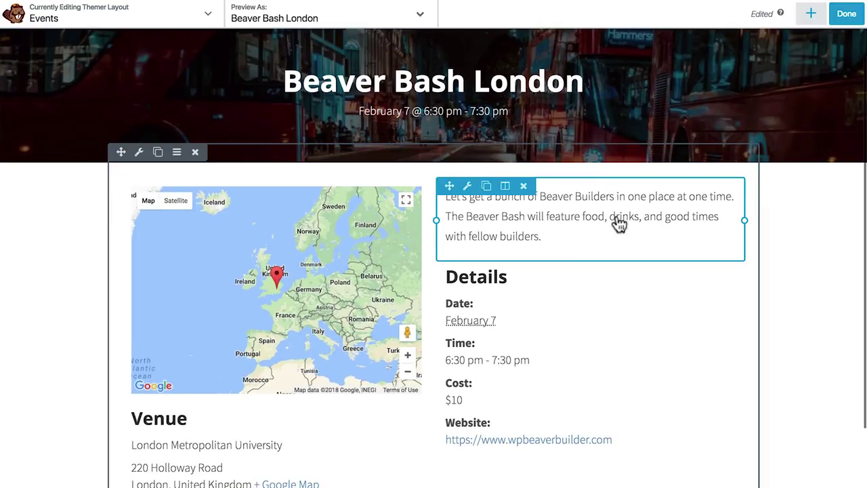
scroll(622, 229, up, 1)
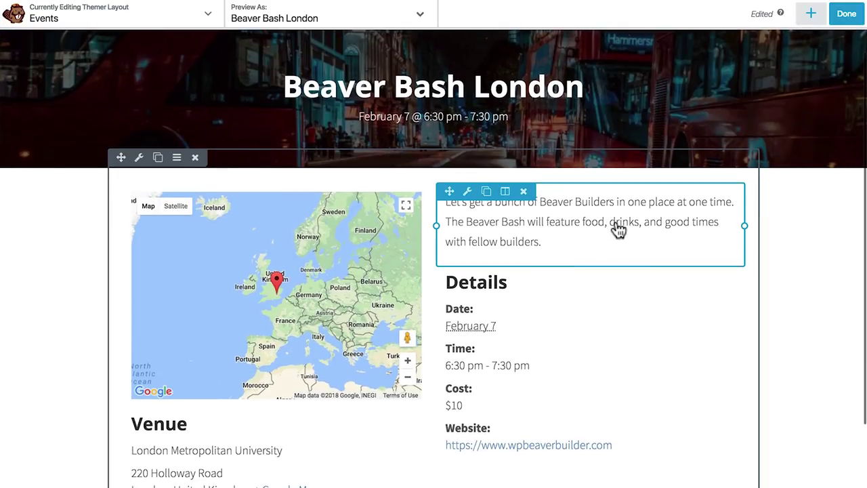
scroll(619, 230, down, 1)
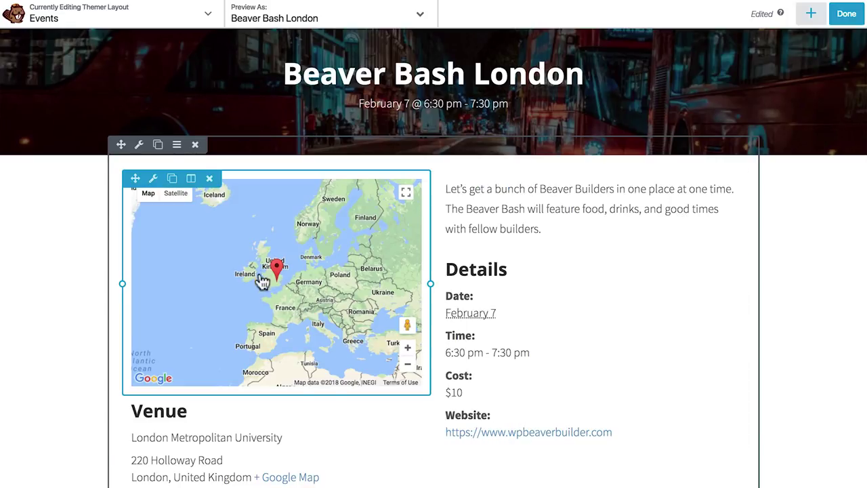
scroll(281, 310, down, 2)
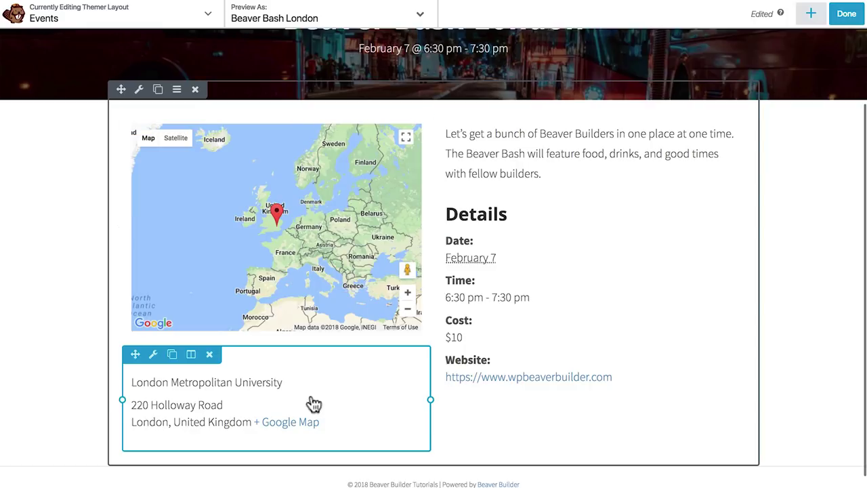
scroll(312, 398, up, 5)
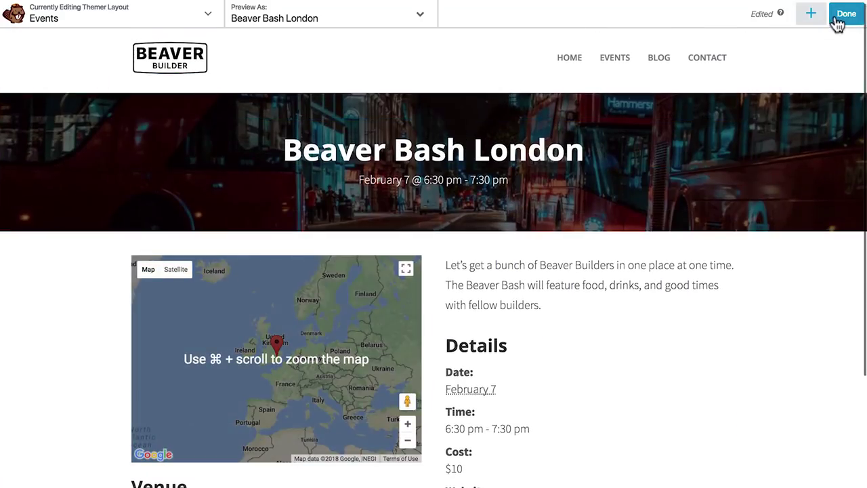
Step: Finish editing and publish the Events Themer layout
click(838, 22)
click(749, 21)
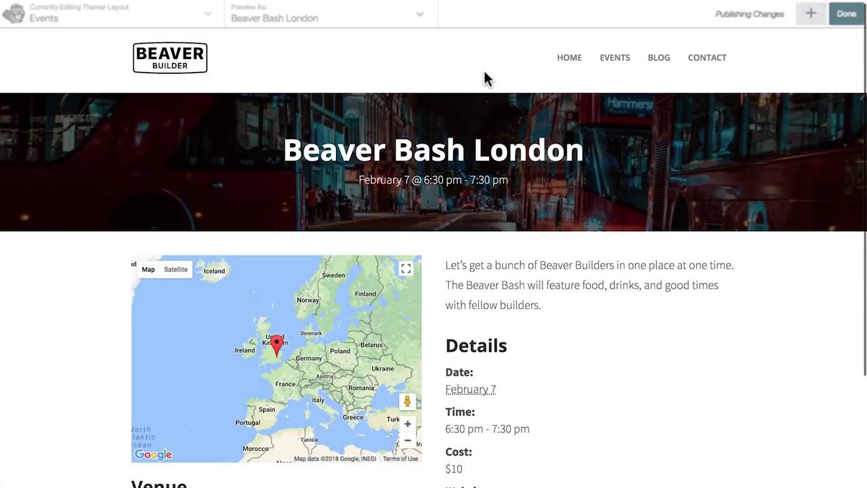